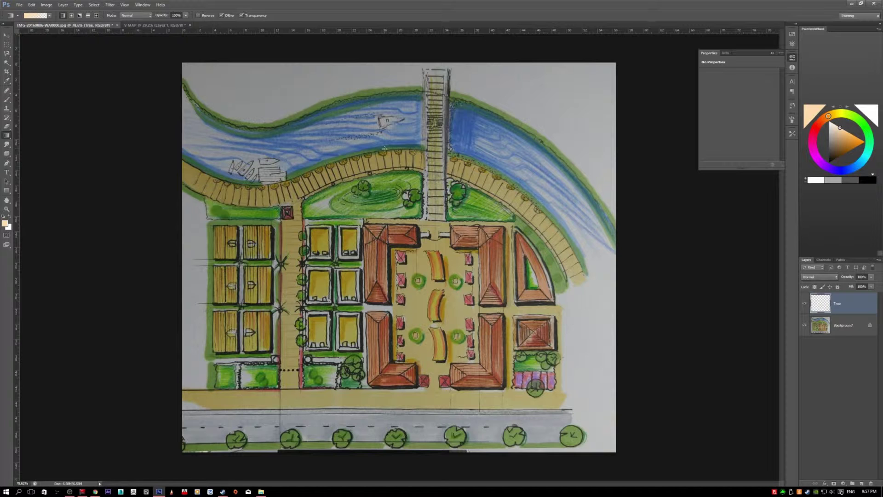
# Launch Adobe Bridge with Ctrl+Alt+O to browse the Urban Design project images
pyautogui.hotkey('ctrl', 'alt', 'o')
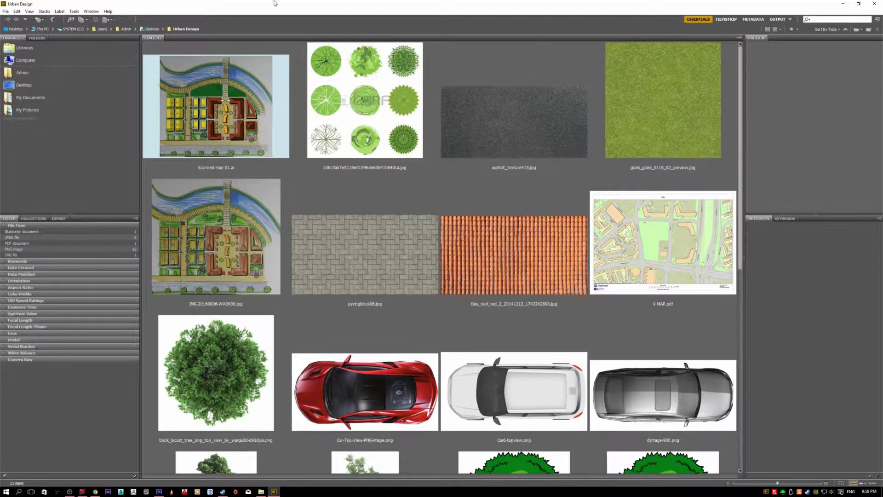
# Scroll the Content panel and select the black locust tree and tree-04-2400px images
pyautogui.moveTo(736, 92); pyautogui.dragTo(661, 70)
pyautogui.scroll(-3, 336, 276)
pyautogui.moveTo(741, 238); pyautogui.dragTo(720, 139)
pyautogui.moveTo(731, 174); pyautogui.dragTo(744, 333)
pyautogui.scroll(3, 308, 314)
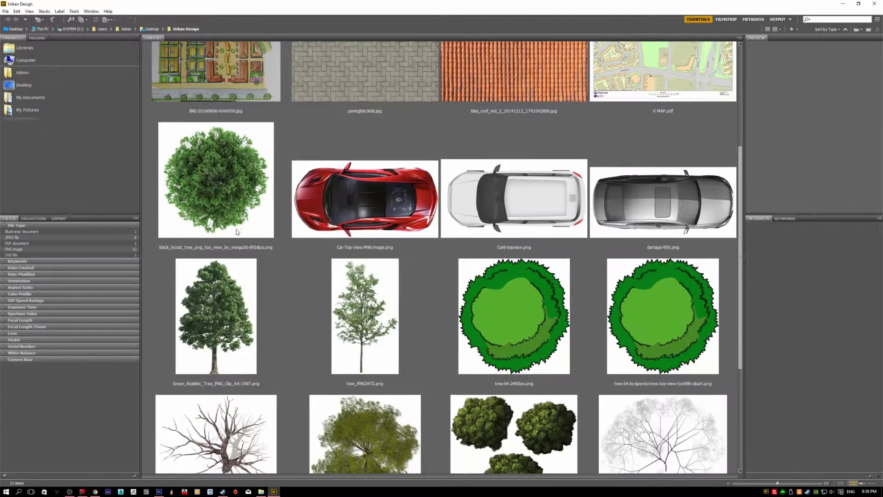
pyautogui.click(252, 250)
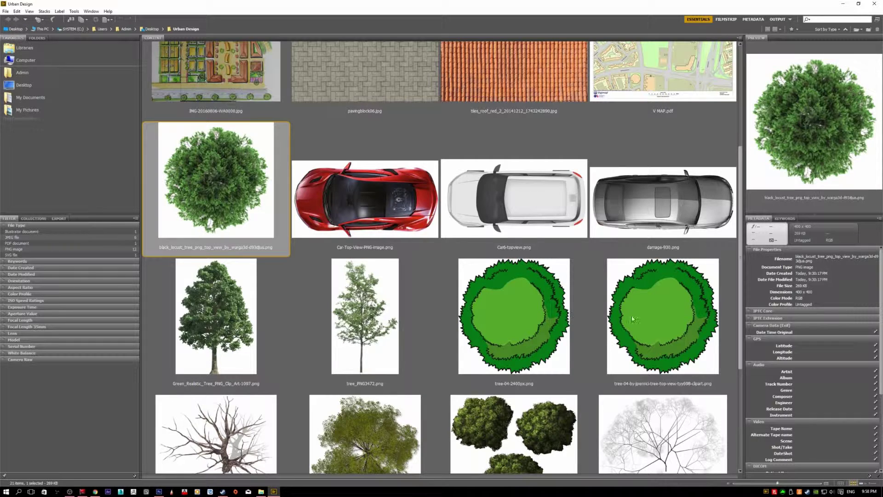
pyautogui.keyDown('ctrl'); pyautogui.click(535, 305); pyautogui.keyUp('ctrl')
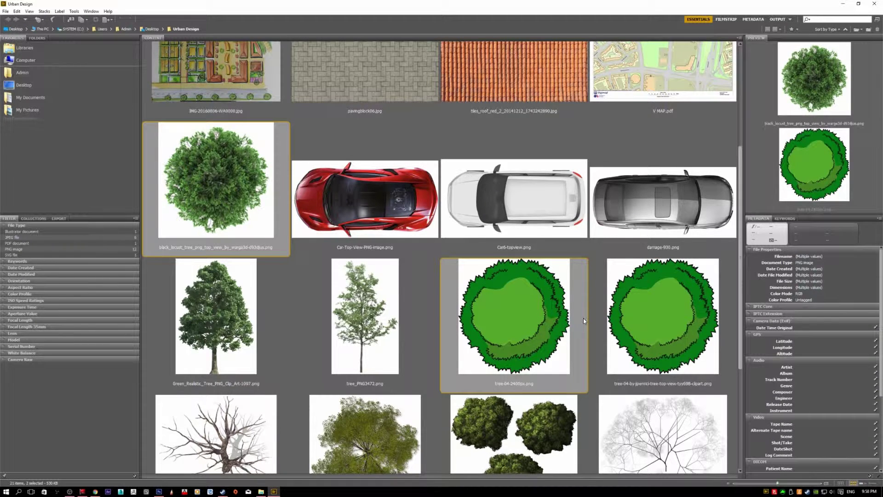
# Add TREE and Tree-Bare-Large2 to the selection, open them, and close Fireworks
pyautogui.scroll(-3, 584, 318)
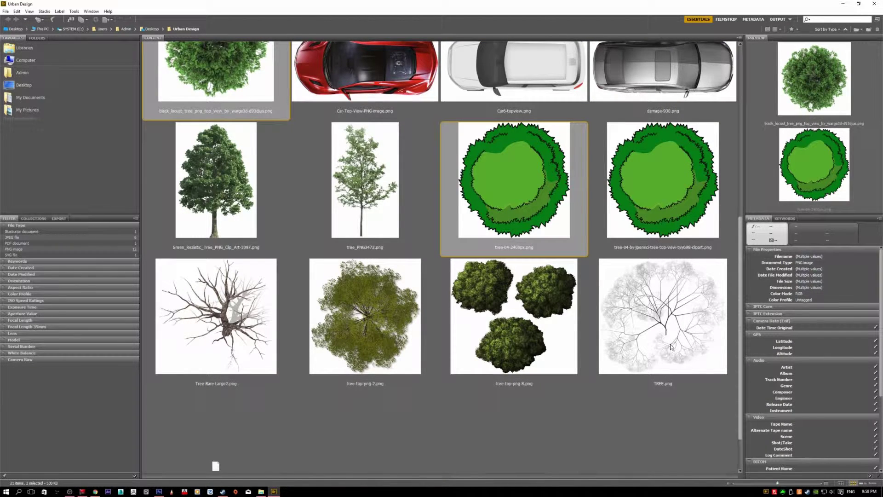
pyautogui.keyDown('ctrl'); pyautogui.click(650, 312); pyautogui.keyUp('ctrl')
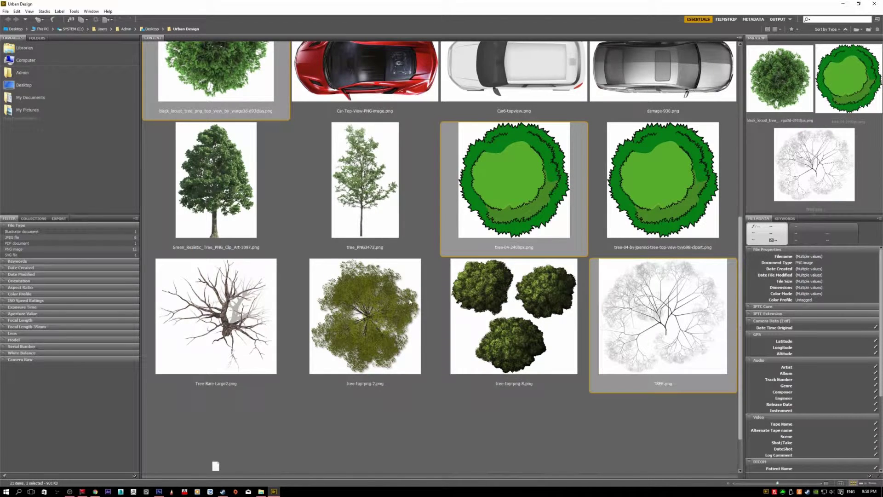
pyautogui.keyDown('ctrl'); pyautogui.click(221, 317); pyautogui.keyUp('ctrl')
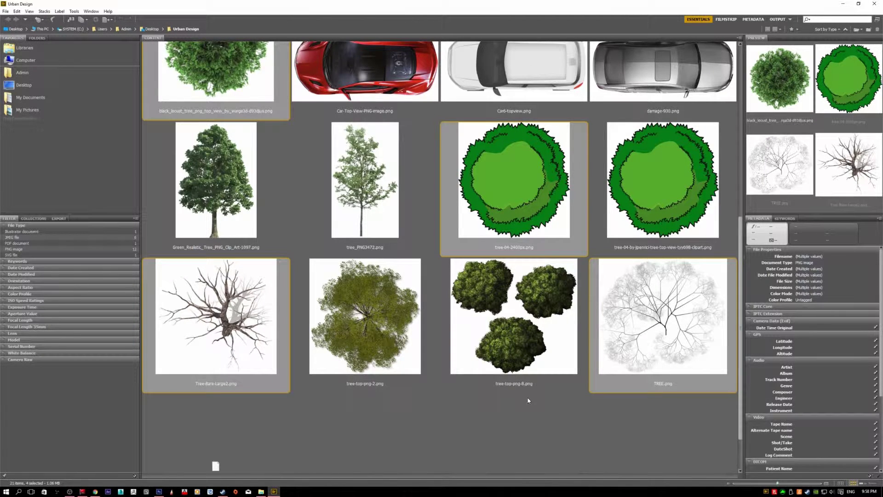
pyautogui.hotkey('ctrl', 'o')
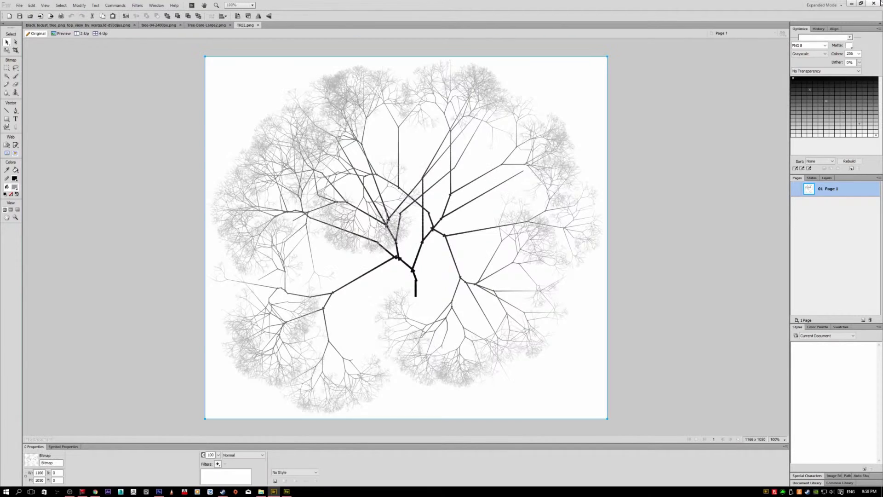
pyautogui.click(881, 3)
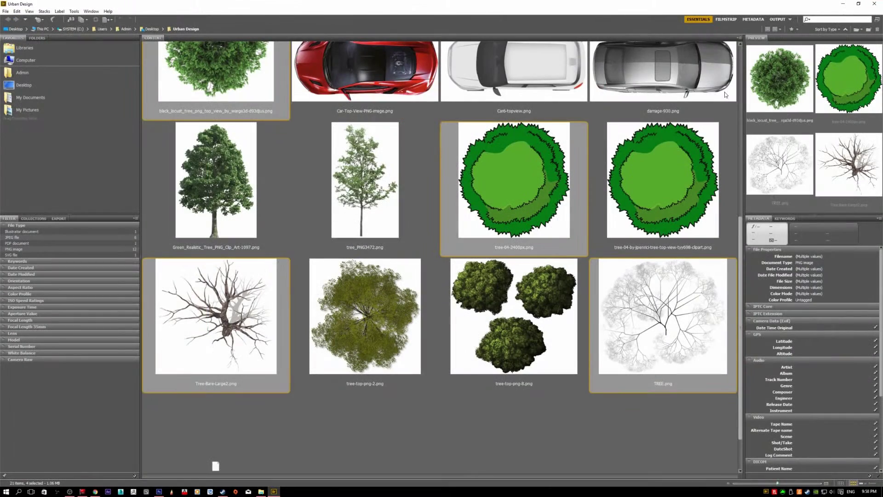
# Open the four selected tree images in Adobe Photoshop CS6 via Open With
pyautogui.rightClick(524, 215)
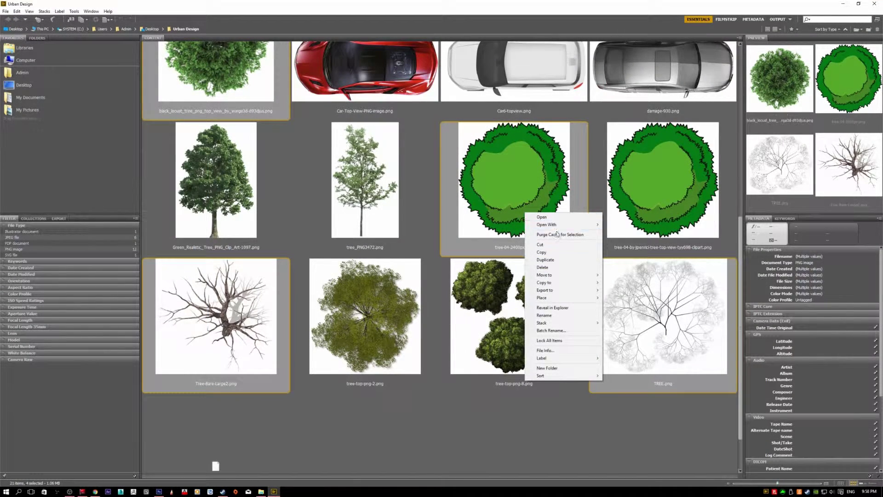
pyautogui.moveTo(552, 225)
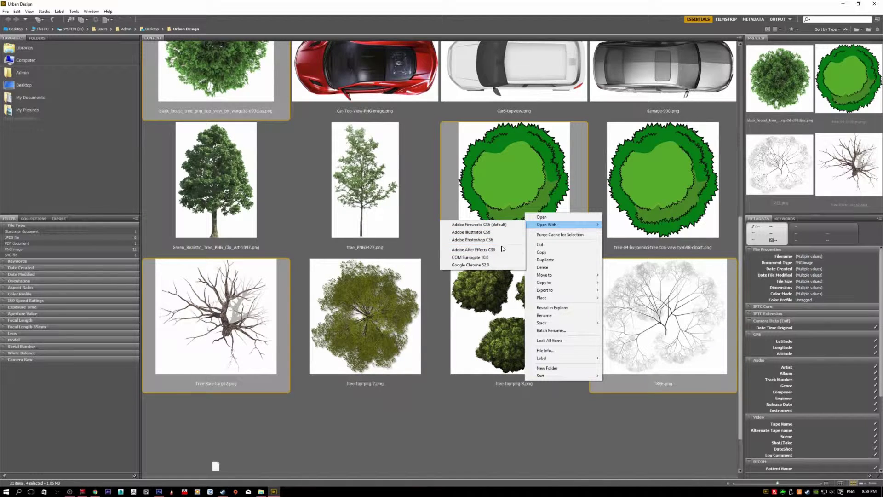
pyautogui.click(501, 240)
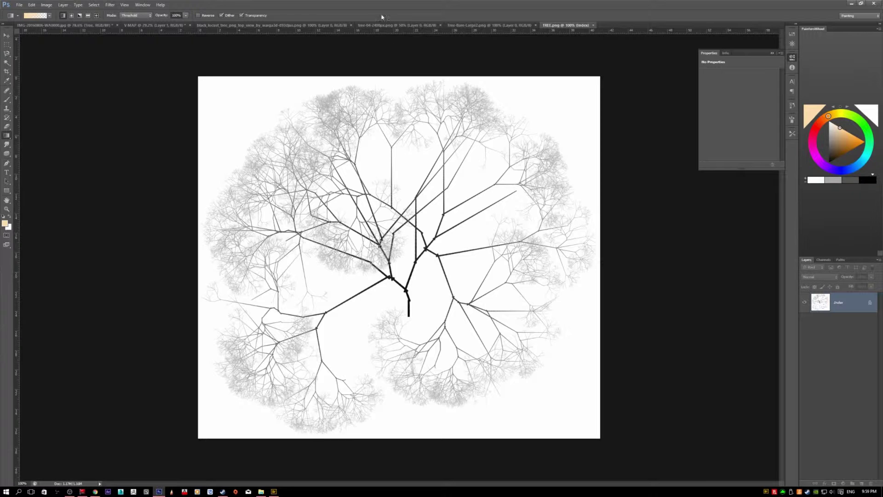
# Return to Photoshop, bring up the black_locust_tree document and choose the Move tool
pyautogui.click(274, 491)
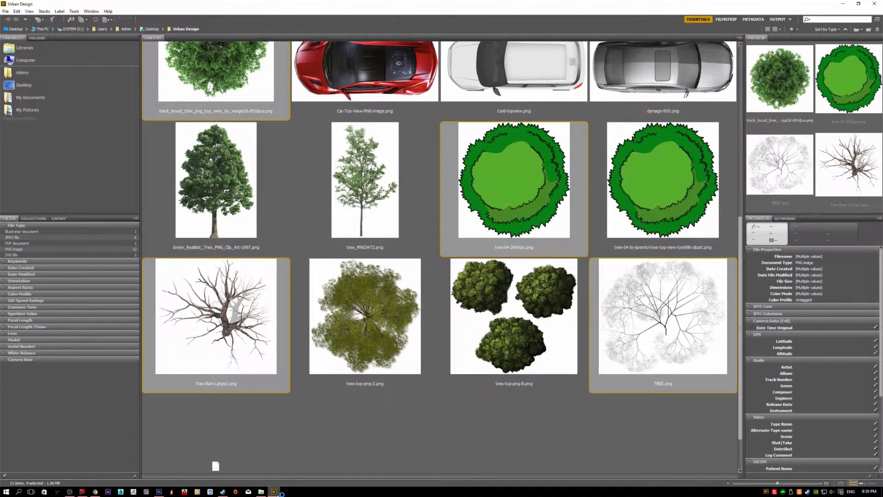
pyautogui.click(275, 491)
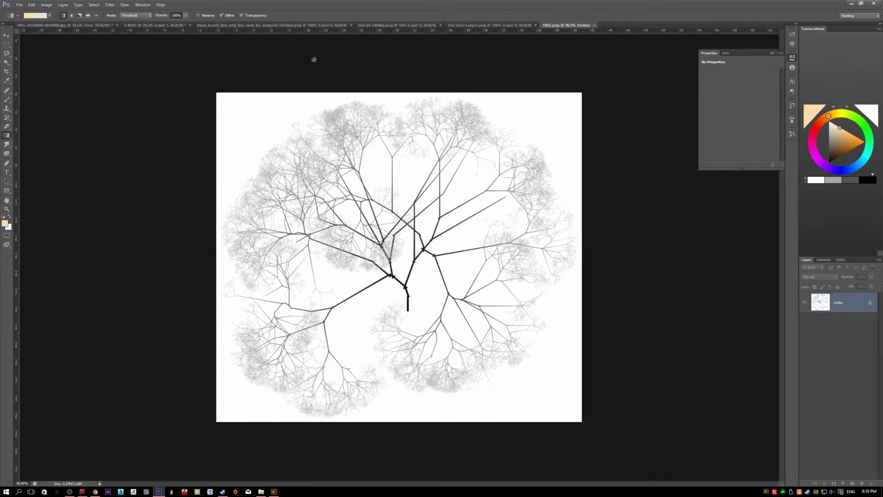
pyautogui.click(276, 26)
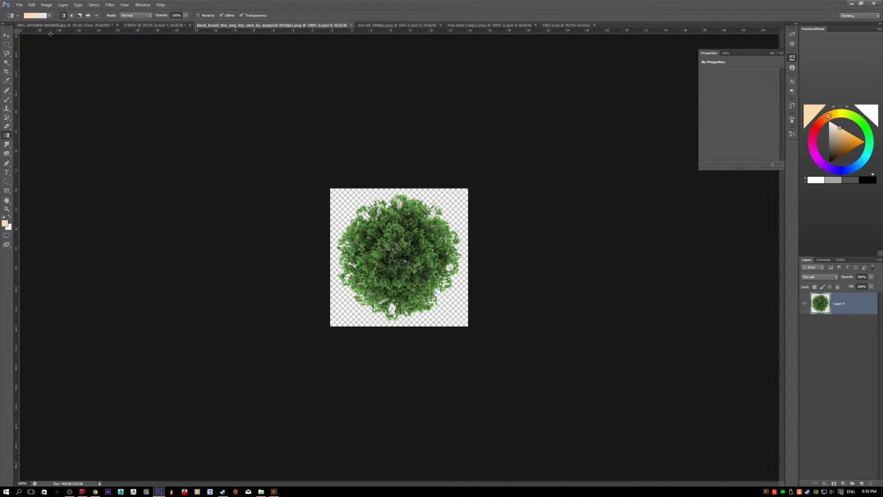
pyautogui.click(7, 36)
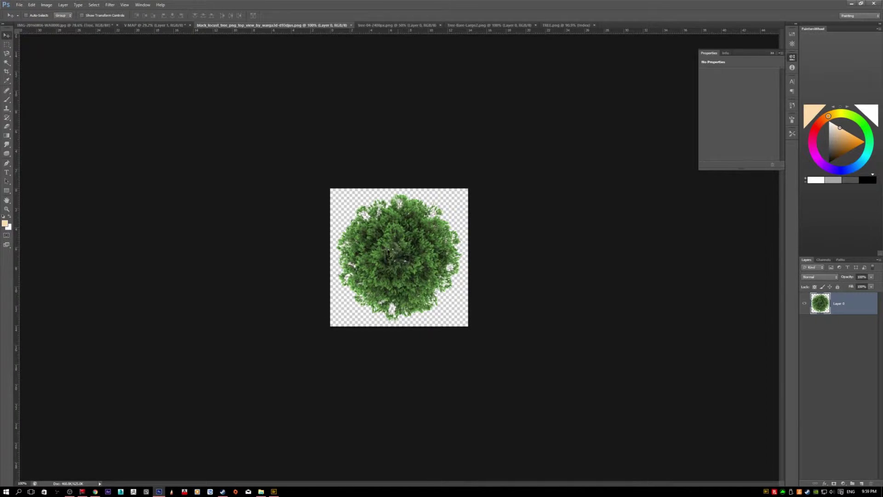
# Copy the black locust tree into the site plan and Magic Wand-select white areas with Contiguous off
pyautogui.moveTo(392, 263); pyautogui.dragTo(389, 224)
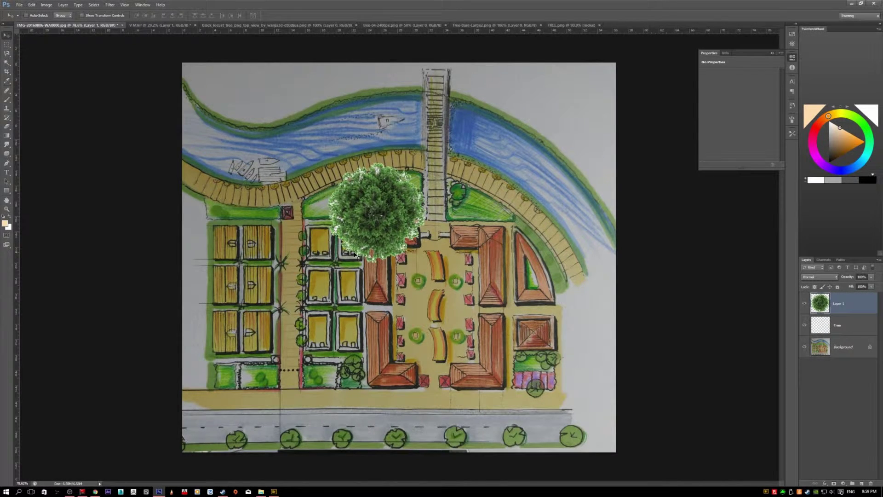
pyautogui.press('w')
pyautogui.scroll(3, 403, 201)
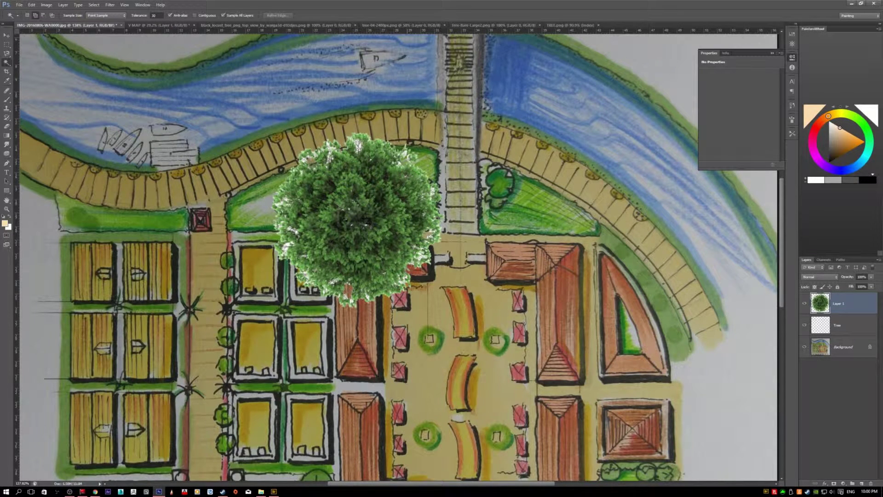
pyautogui.scroll(1, 304, 237)
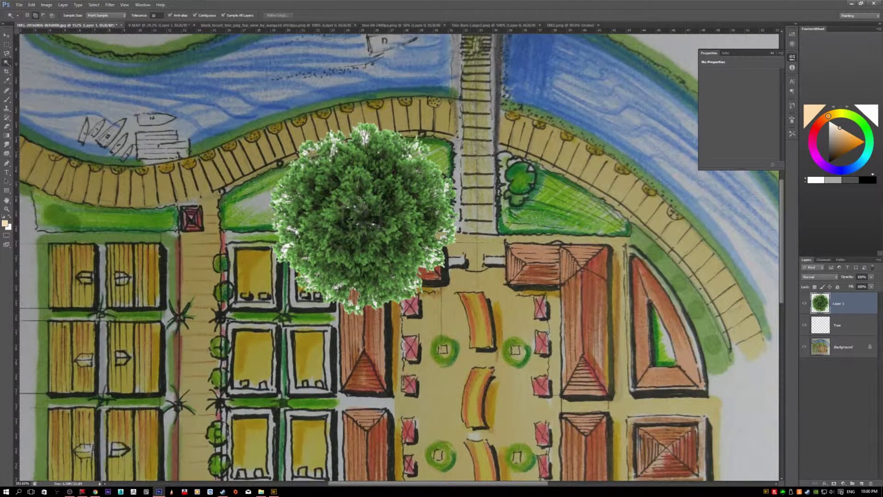
pyautogui.scroll(3, 286, 241)
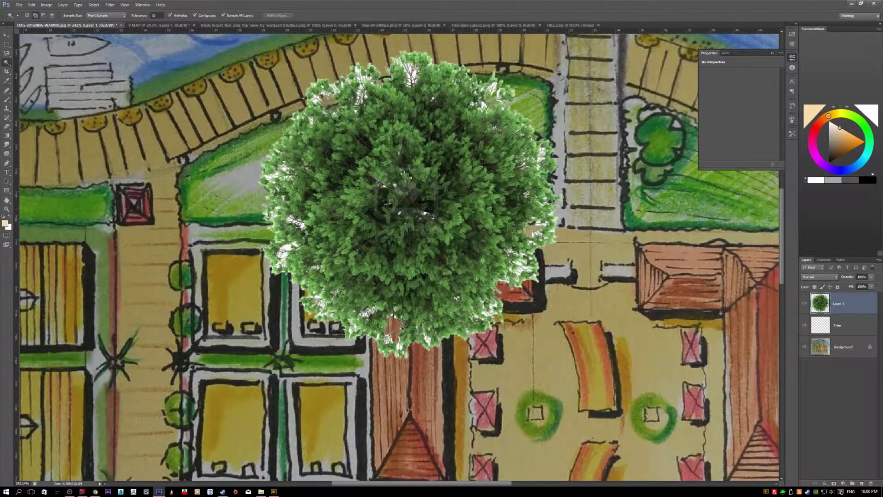
pyautogui.click(286, 247)
pyautogui.click(194, 16)
pyautogui.click(288, 248)
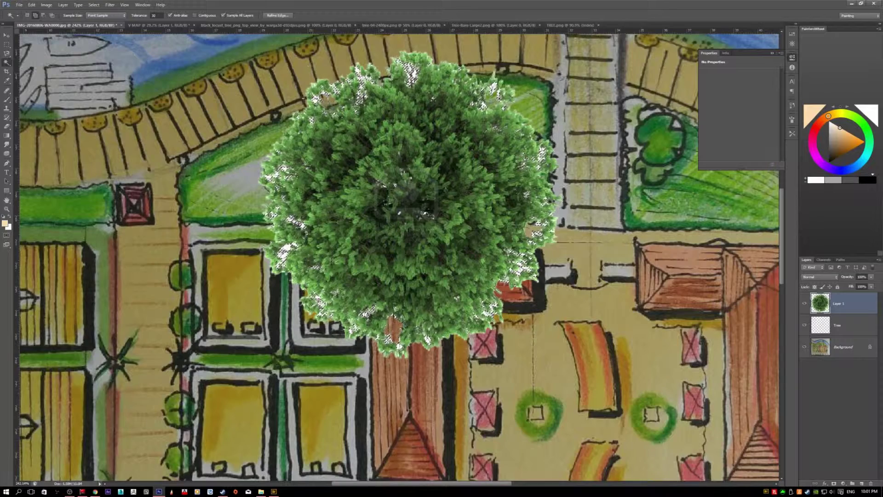
# Fit the plan in the window, deselect, and move the tree onto the lawn north of the buildings
pyautogui.hotkey('ctrl', '0')
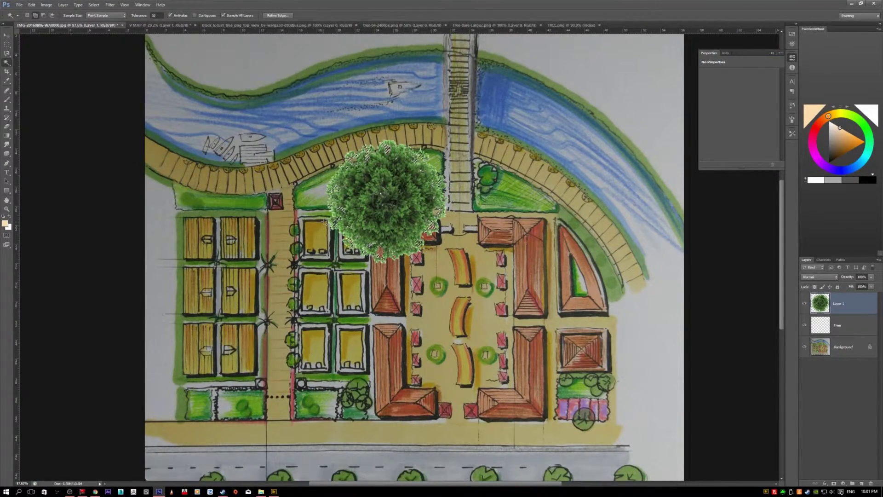
pyautogui.hotkey('ctrl', 'd')
pyautogui.scroll(-2, 340, 271)
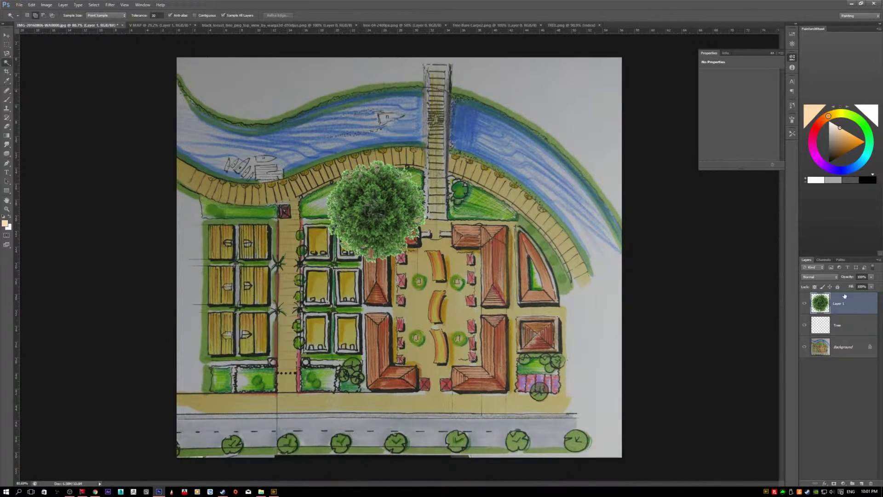
pyautogui.press('v')
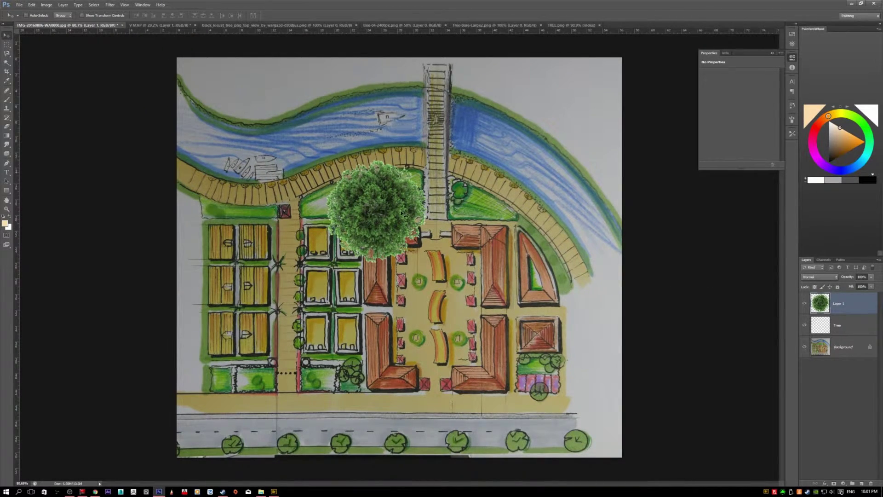
pyautogui.scroll(3, 402, 211)
pyautogui.moveTo(401, 211); pyautogui.dragTo(394, 189)
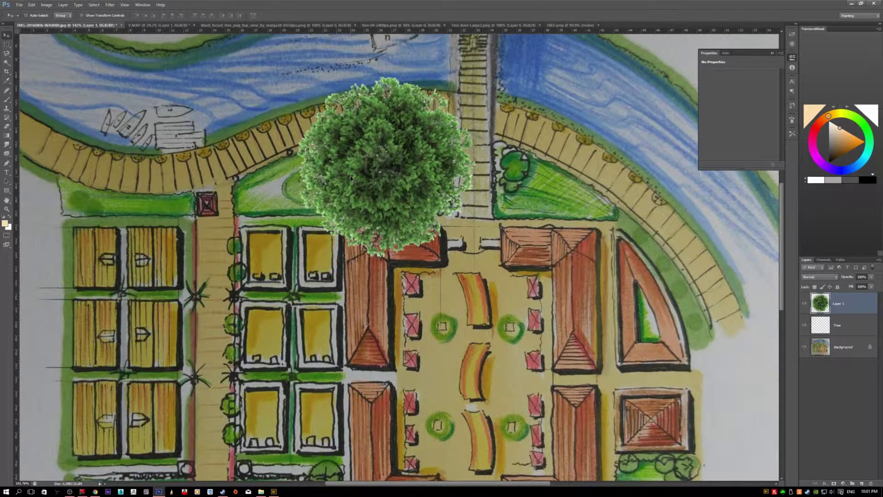
pyautogui.hotkey('ctrl', 't')
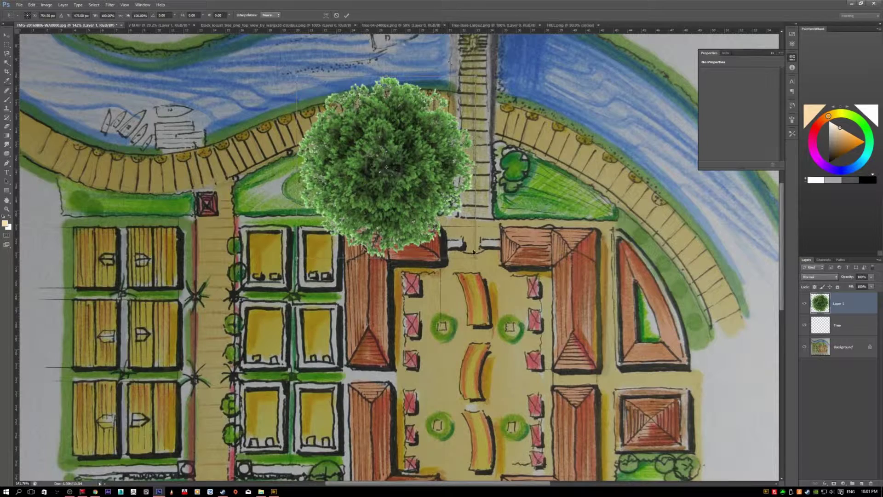
# Scale the tree canopy down to about 20% at the riverside promenade edge
pyautogui.scroll(-3, 415, 211)
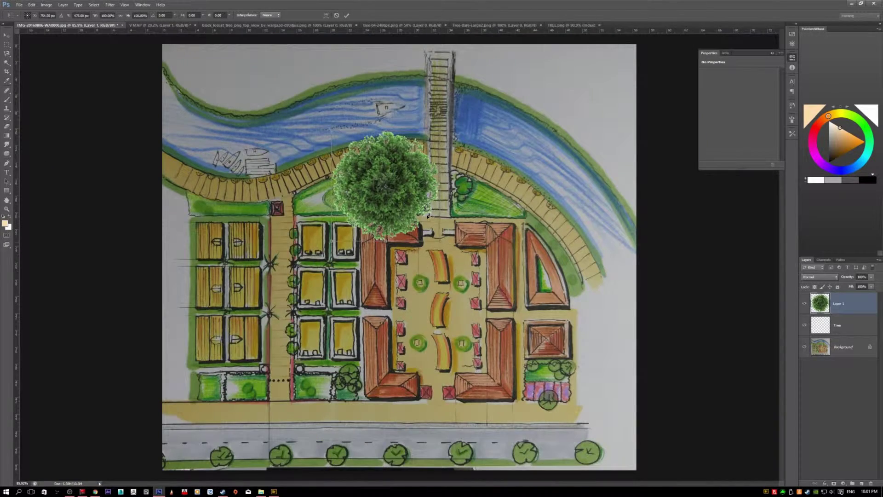
pyautogui.scroll(2, 435, 137)
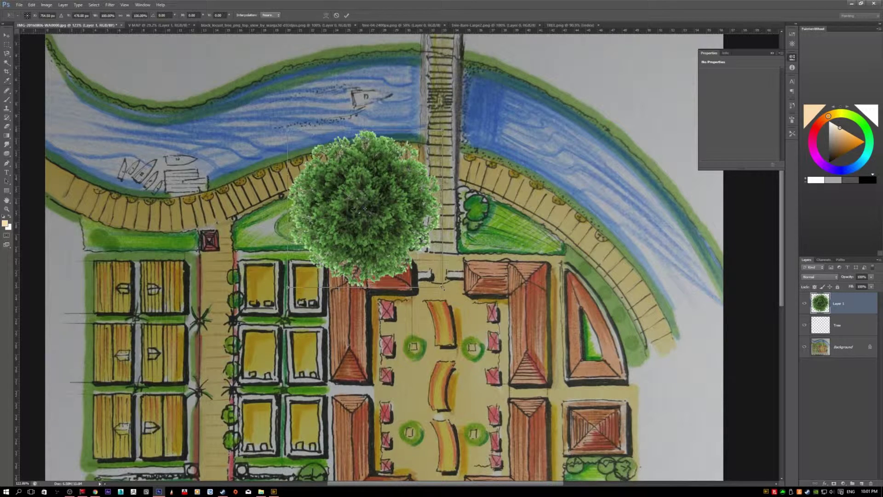
pyautogui.moveTo(442, 288); pyautogui.dragTo(319, 161)
pyautogui.scroll(2, 348, 172)
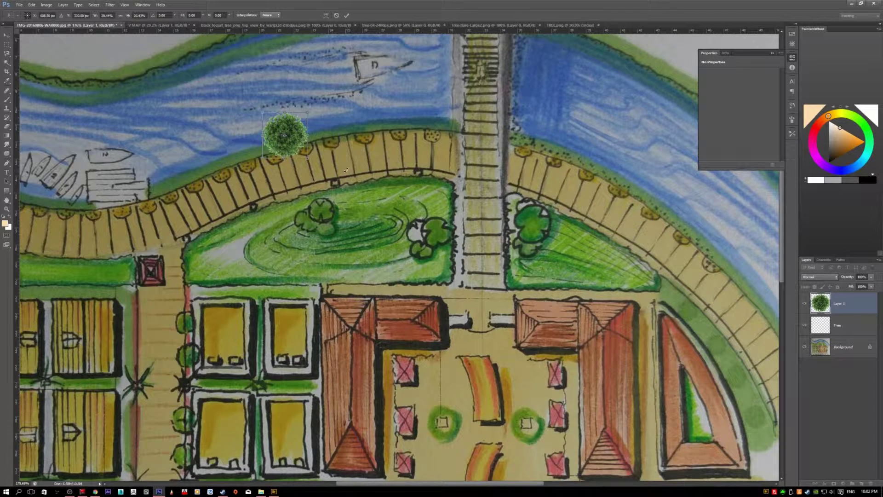
pyautogui.press('Return')
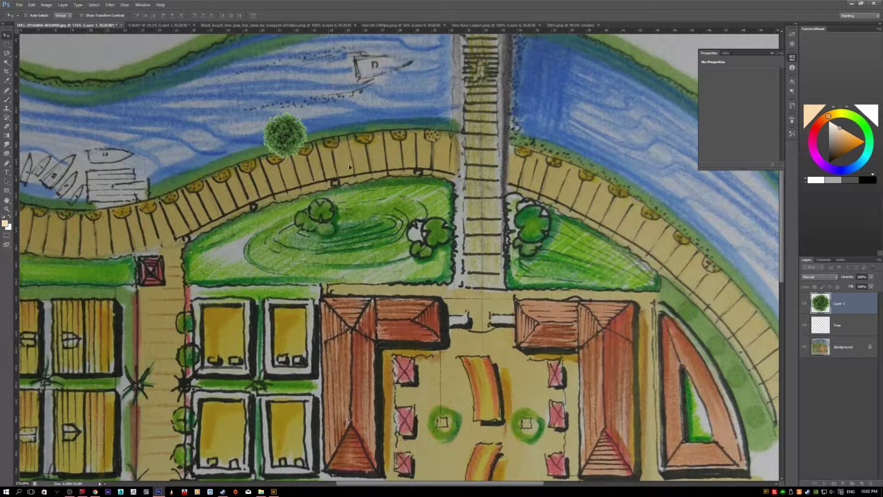
# Move the canopy down onto the riverside lawn and rescale it smaller to match the drawn trees
pyautogui.moveTo(289, 139); pyautogui.dragTo(323, 220)
pyautogui.hotkey('ctrl', 't')
pyautogui.scroll(2, 345, 195)
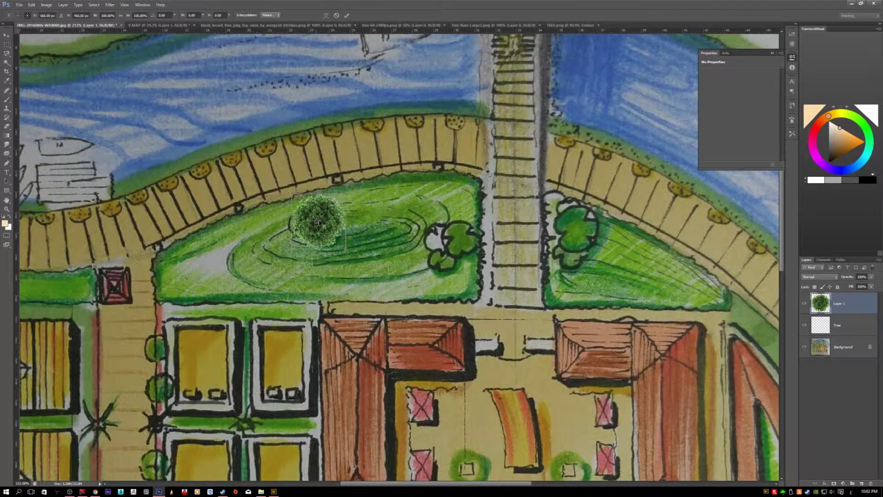
pyautogui.moveTo(347, 191); pyautogui.dragTo(394, 144)
pyautogui.moveTo(309, 229); pyautogui.dragTo(336, 201)
pyautogui.press('Return')
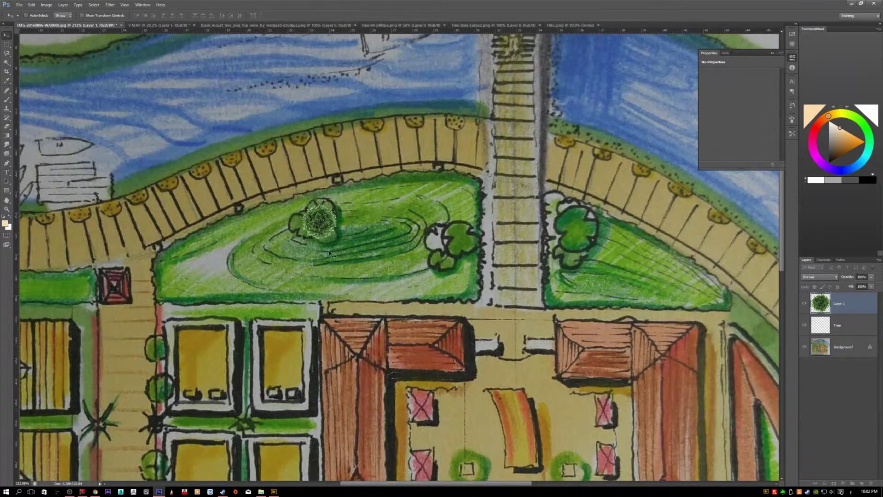
# Duplicate the tree, place the copy down-left of the original, and send it behind
pyautogui.scroll(-3, 328, 245)
pyautogui.scroll(3, 325, 243)
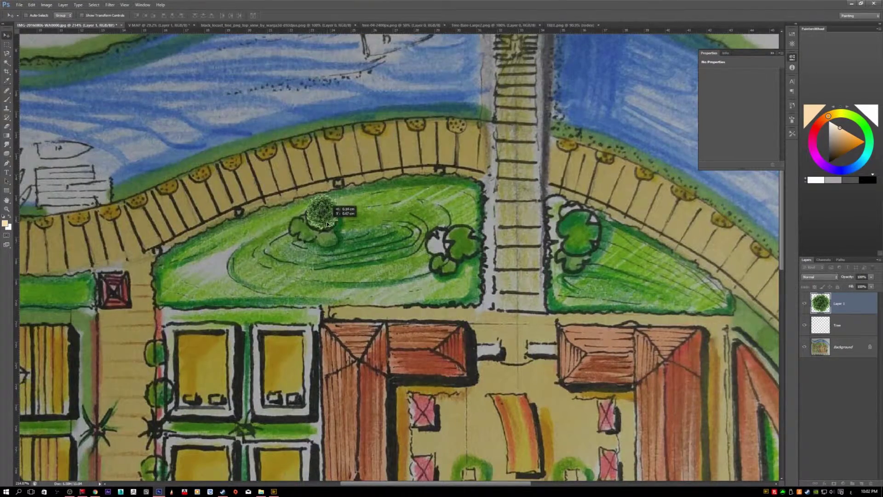
pyautogui.scroll(-3, 268, 261)
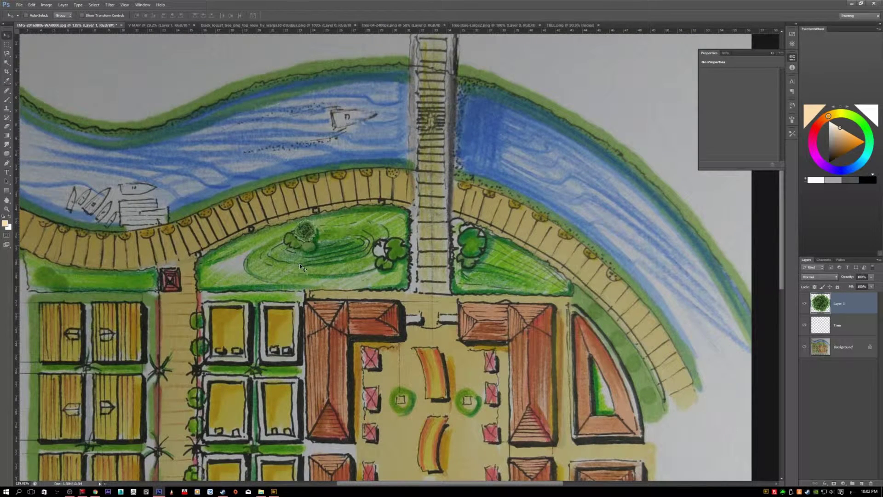
pyautogui.scroll(-1, 415, 341)
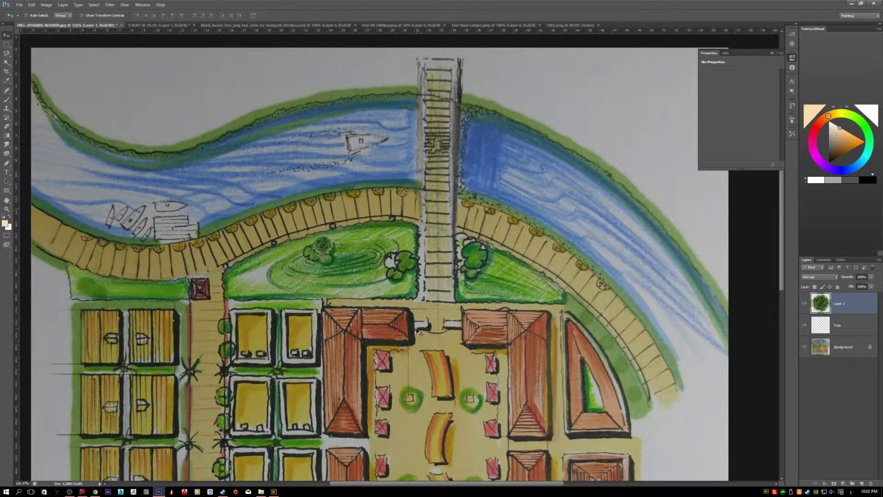
pyautogui.hotkey('ctrl', 'j')
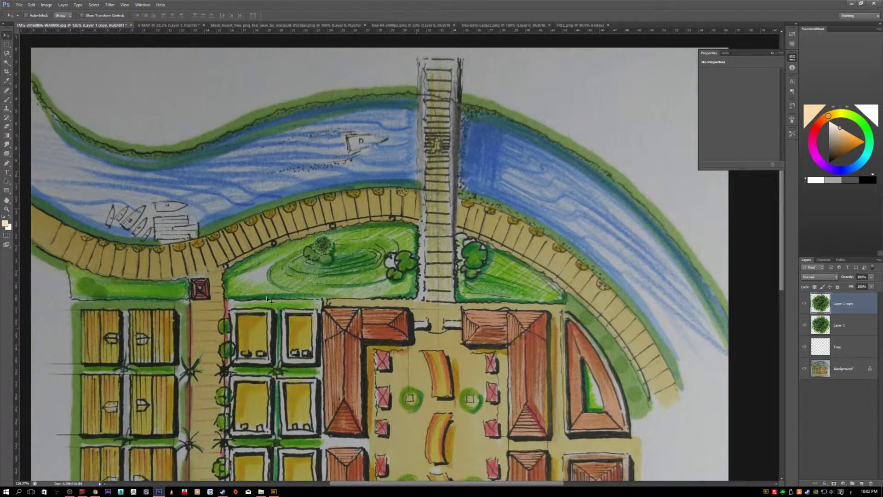
pyautogui.scroll(4, 276, 271)
pyautogui.moveTo(366, 216); pyautogui.dragTo(360, 253)
pyautogui.hotkey('ctrl', 't')
pyautogui.press('Return')
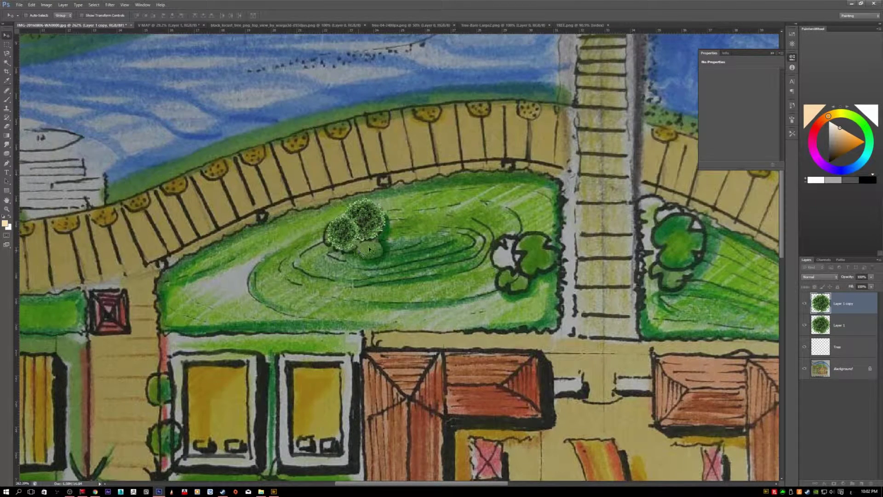
pyautogui.hotkey('ctrl', '[')
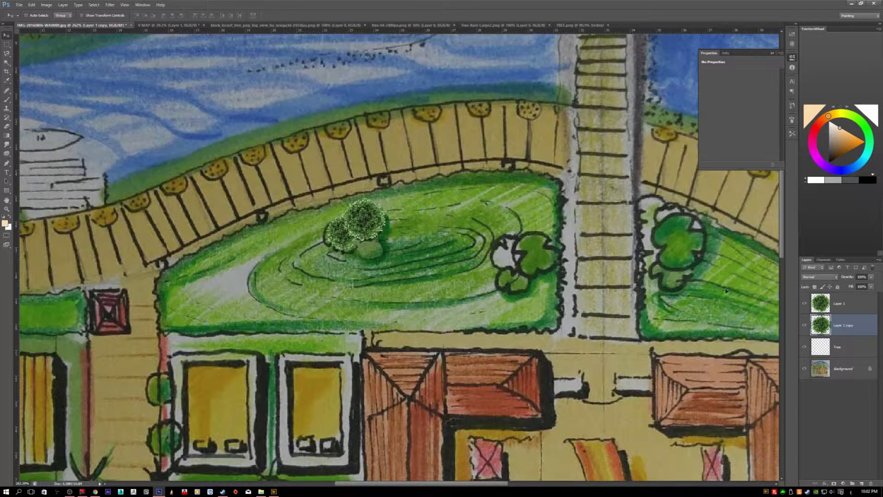
# Make a second tree copy and move it down-right into the cluster
pyautogui.hotkey('ctrl', 'j')
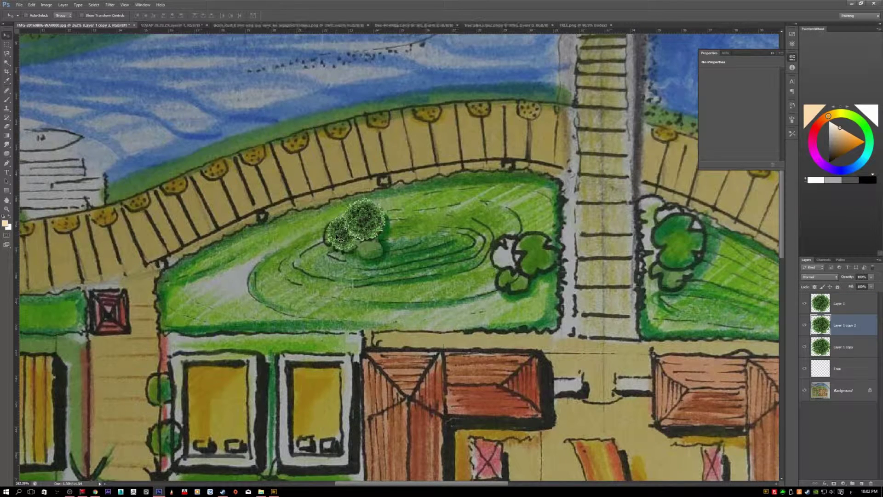
pyautogui.hotkey('ctrl', 't')
pyautogui.moveTo(338, 238); pyautogui.dragTo(371, 253)
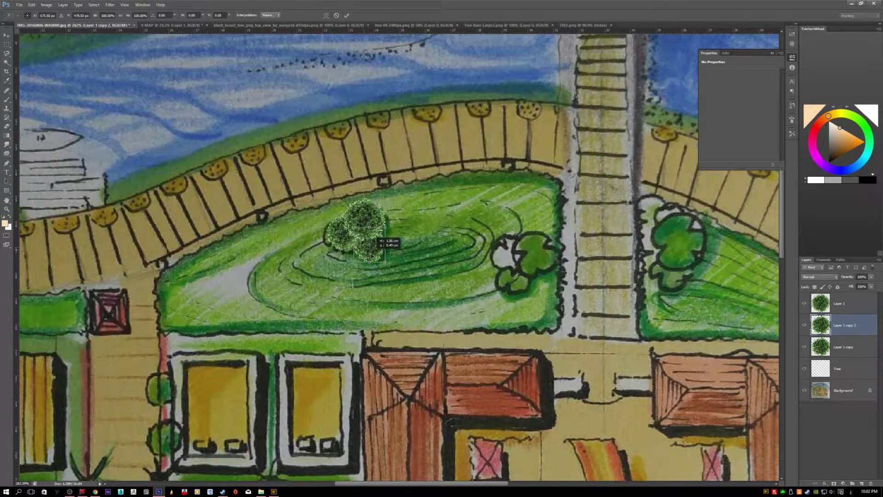
pyautogui.press('Return')
pyautogui.scroll(-1, 412, 260)
pyautogui.scroll(-6, 360, 238)
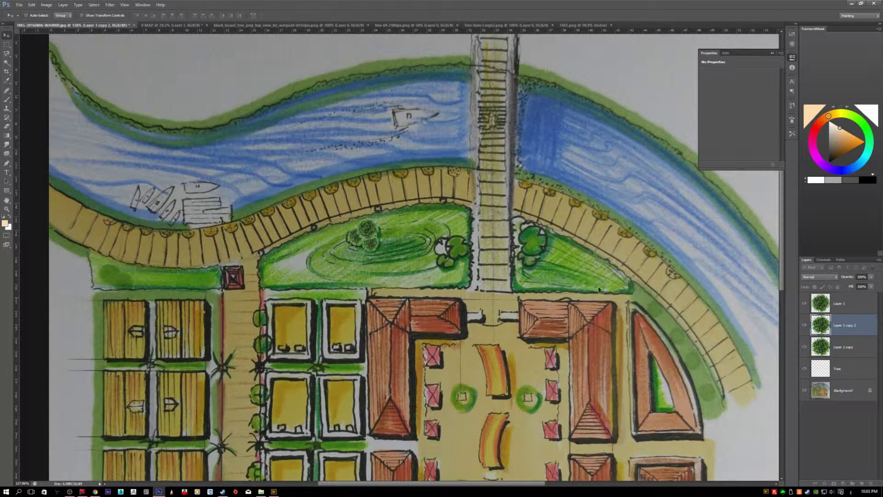
# Add two more tree copies on the lawn, enlarging one to about 154%
pyautogui.hotkey('ctrl', 'j')
pyautogui.moveTo(369, 240); pyautogui.dragTo(472, 259)
pyautogui.hotkey('ctrl', 'j')
pyautogui.hotkey('ctrl', 'j')
pyautogui.hotkey('ctrl', 't')
pyautogui.press('Return')
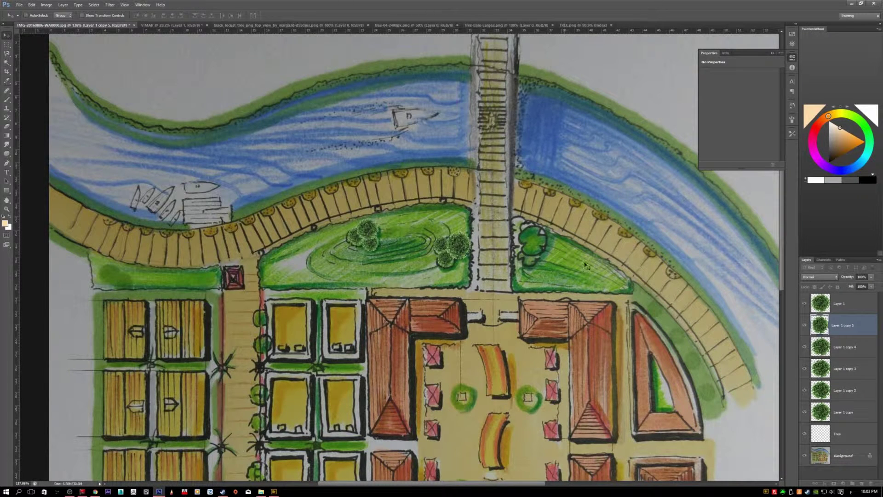
# Select Layer 1 copy 4, glance at the V MAP document, and return to the sketch plan
pyautogui.click(834, 351)
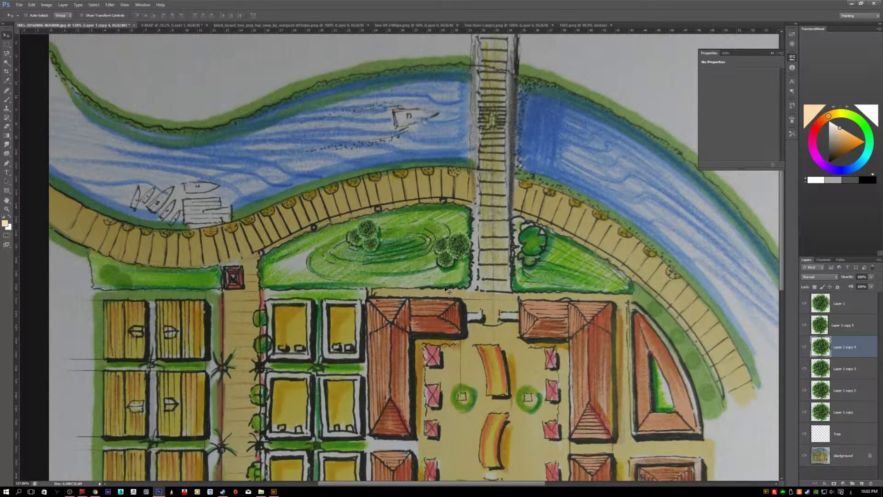
pyautogui.scroll(-2, 450, 296)
pyautogui.scroll(-2, 450, 296)
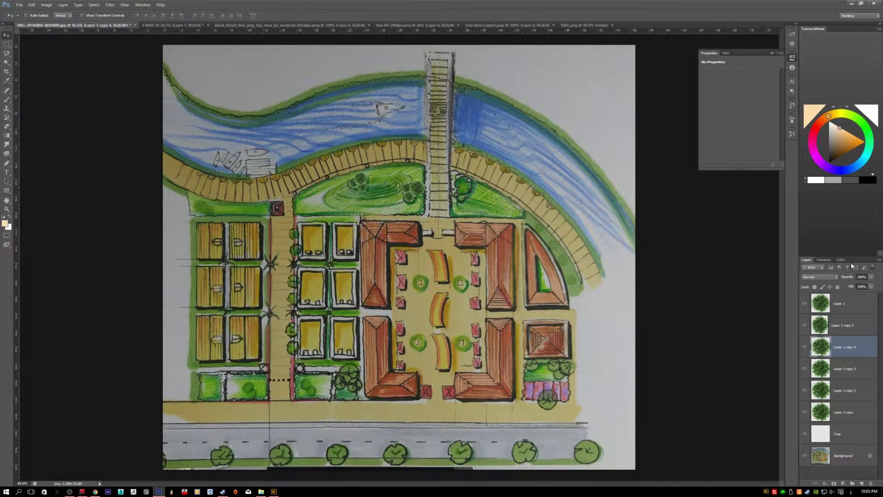
pyautogui.click(159, 25)
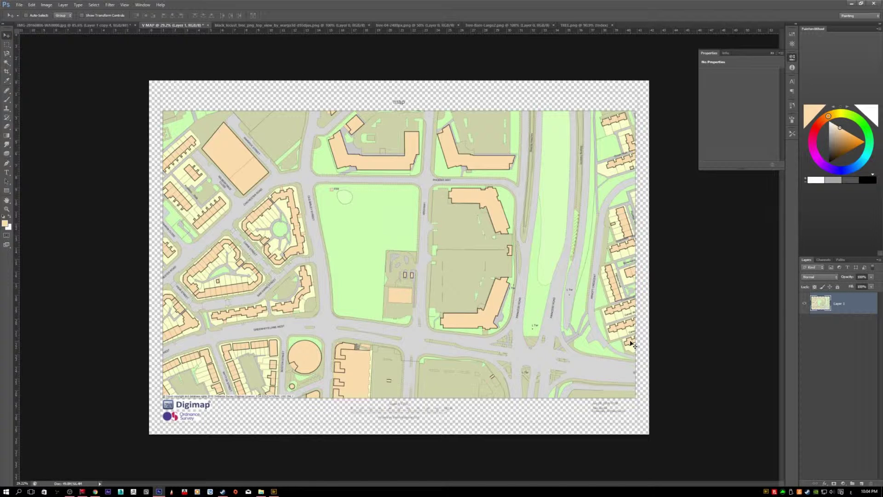
pyautogui.click(71, 25)
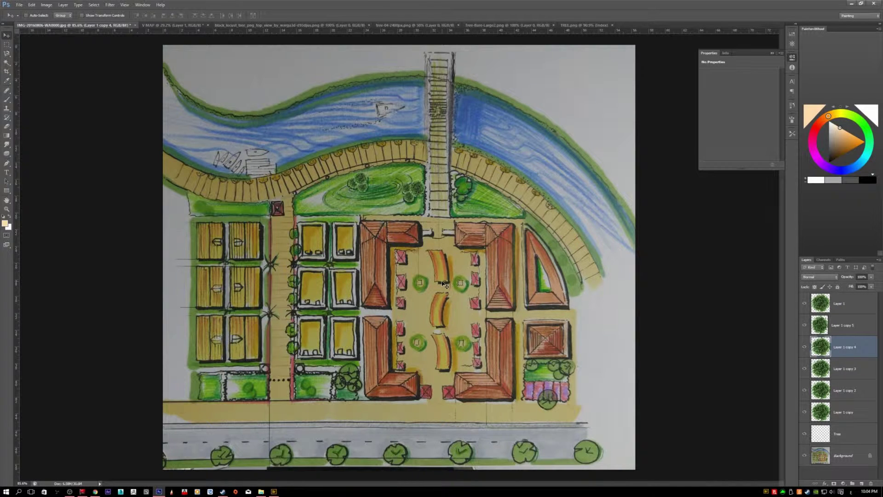
pyautogui.scroll(-2, 444, 284)
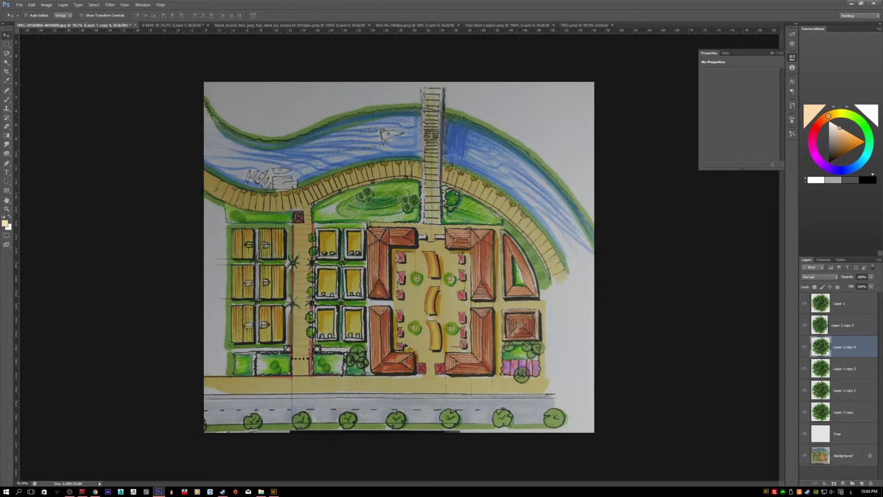
# Reposition a small tree copy beside the central boardwalk
pyautogui.scroll(2, 375, 352)
pyautogui.scroll(-1, 374, 361)
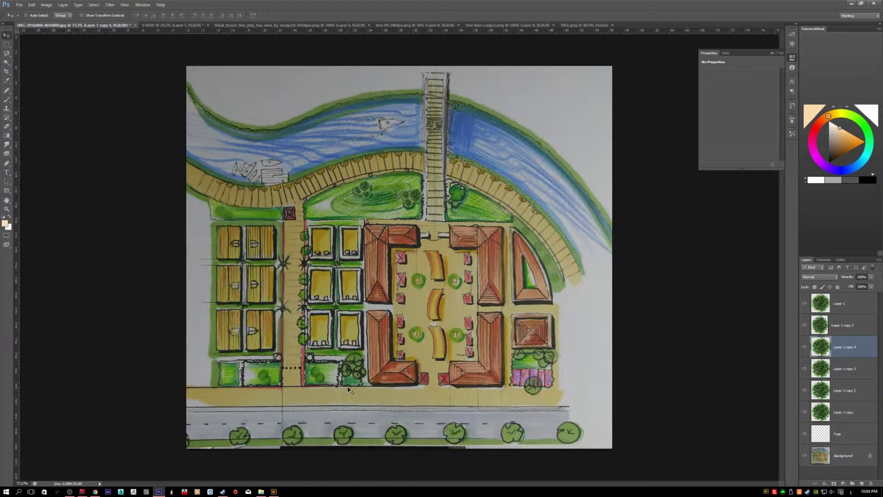
pyautogui.scroll(2, 387, 201)
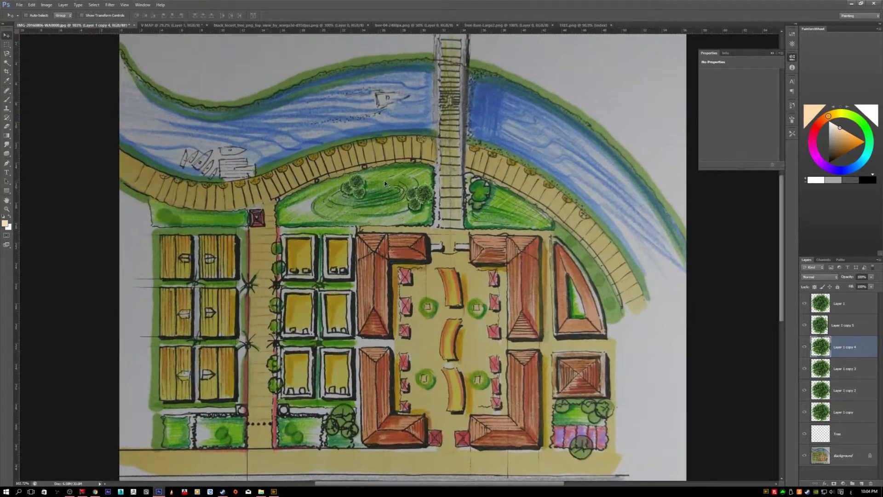
pyautogui.scroll(1, 357, 195)
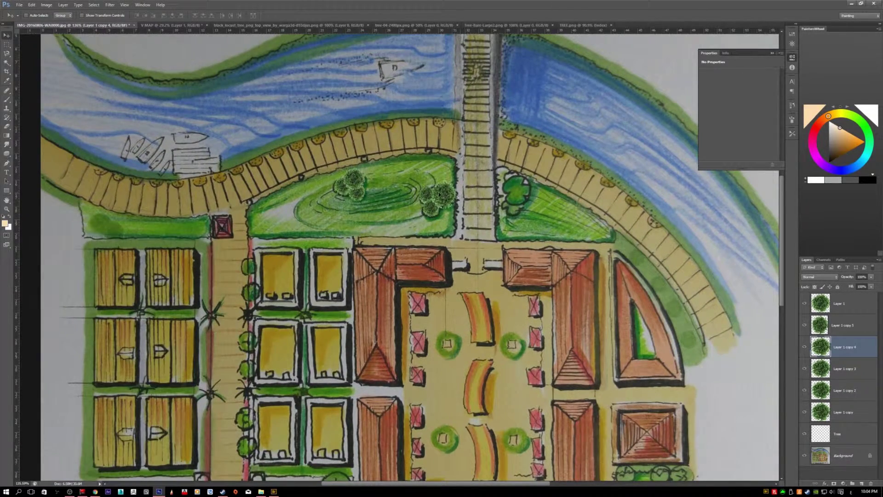
pyautogui.scroll(-1, 565, 193)
pyautogui.moveTo(453, 211); pyautogui.dragTo(431, 206)
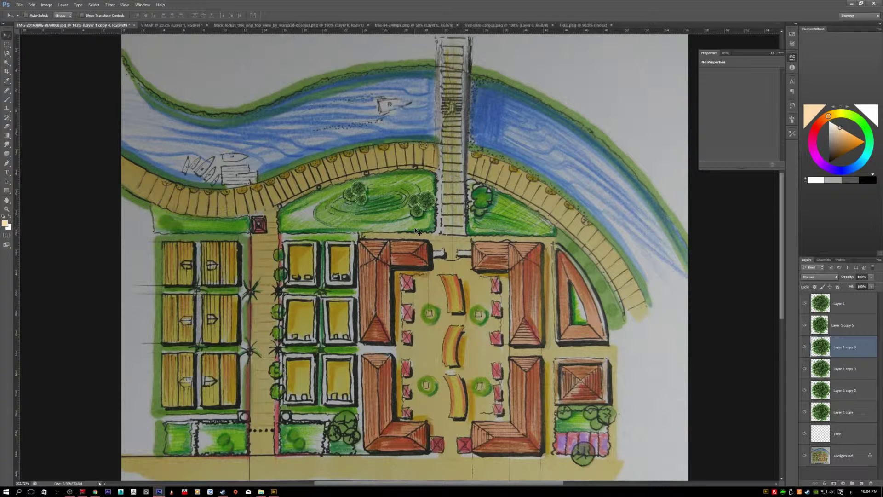
# Alt-drag another tree copy onto the lawn east of the bridge and apply its transform
pyautogui.scroll(-2, 417, 231)
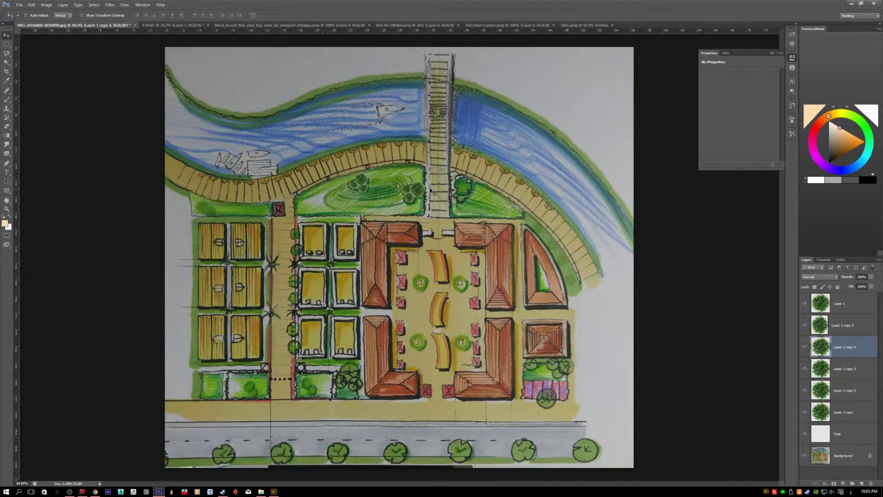
pyautogui.scroll(2, 431, 192)
pyautogui.keyDown('alt'); pyautogui.moveTo(432, 202); pyautogui.dragTo(494, 216); pyautogui.keyUp('alt')
pyautogui.hotkey('ctrl', 't')
pyautogui.press('Return')
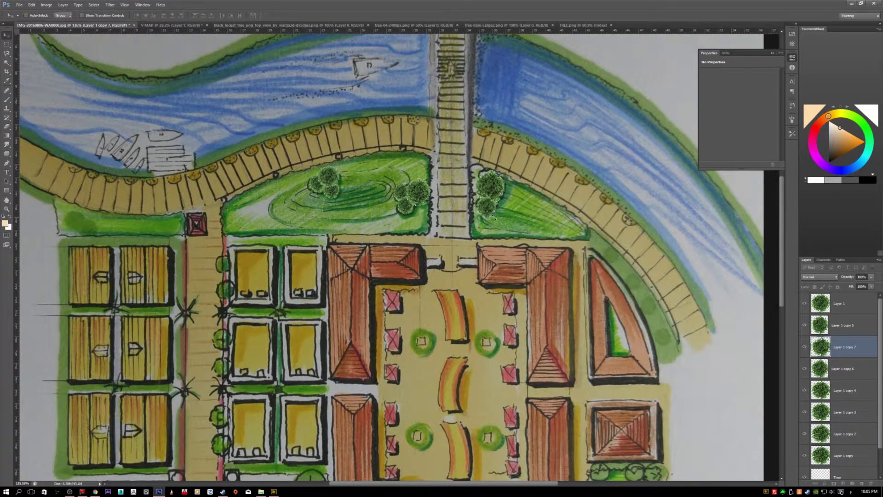
pyautogui.click(862, 303)
pyautogui.scroll(-1, 856, 314)
pyautogui.keyDown('shift'); pyautogui.click(856, 430); pyautogui.keyUp('shift')
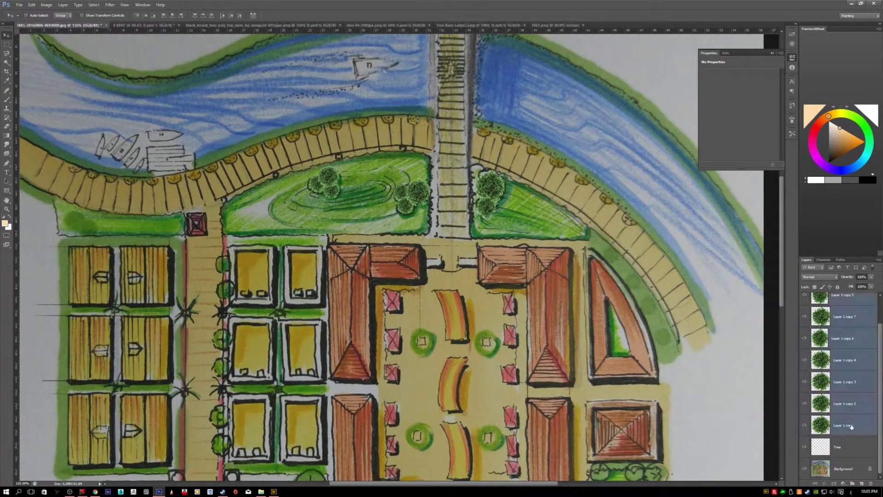
pyautogui.rightClick(855, 431)
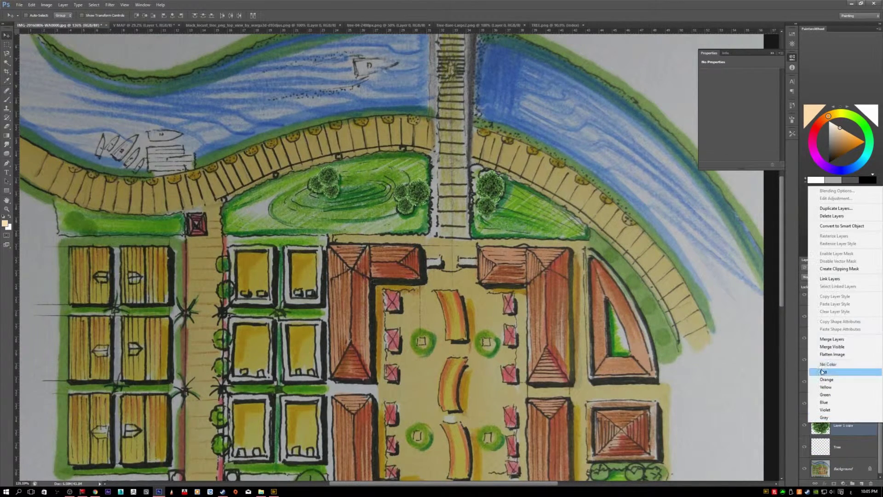
pyautogui.click(833, 340)
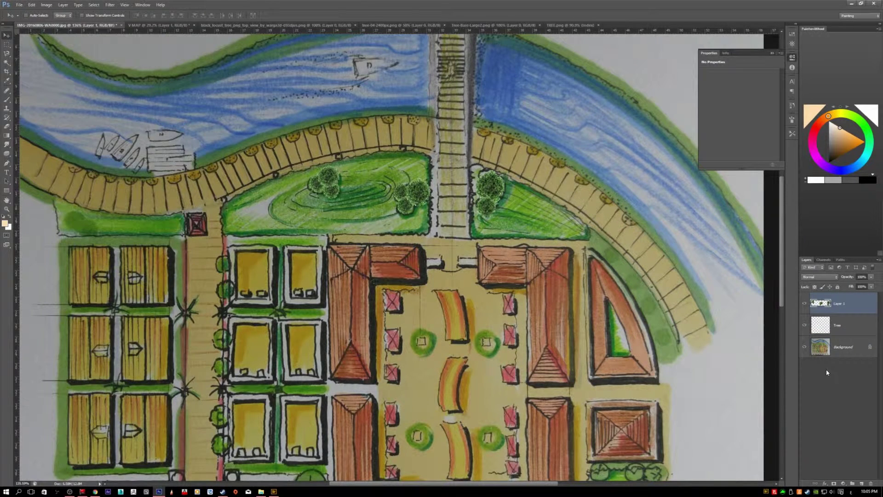
pyautogui.moveTo(510, 190); pyautogui.dragTo(520, 211)
pyautogui.hotkey('ctrl', 'z')
pyautogui.hotkey('ctrl', 'alt', 'z')
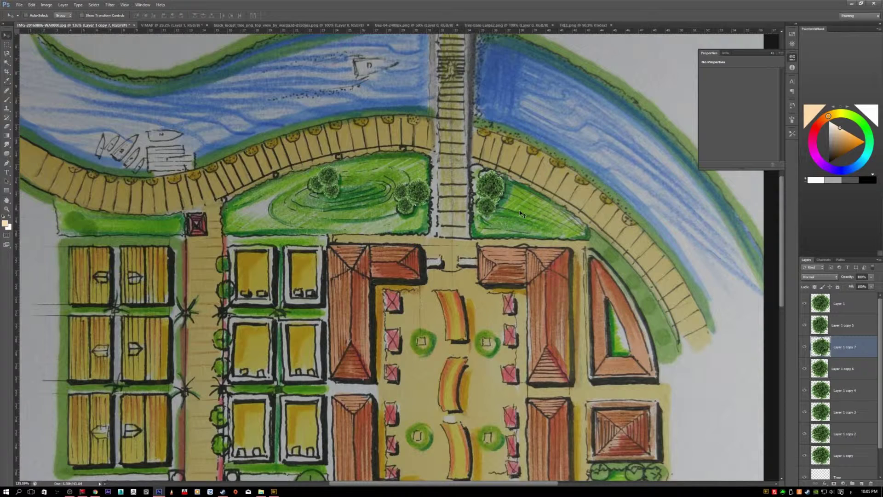
# Merge Layer 1 through its copies into Layer 1, then Alt-drag a duplicate to the bridge's northern end
pyautogui.scroll(-3, 404, 275)
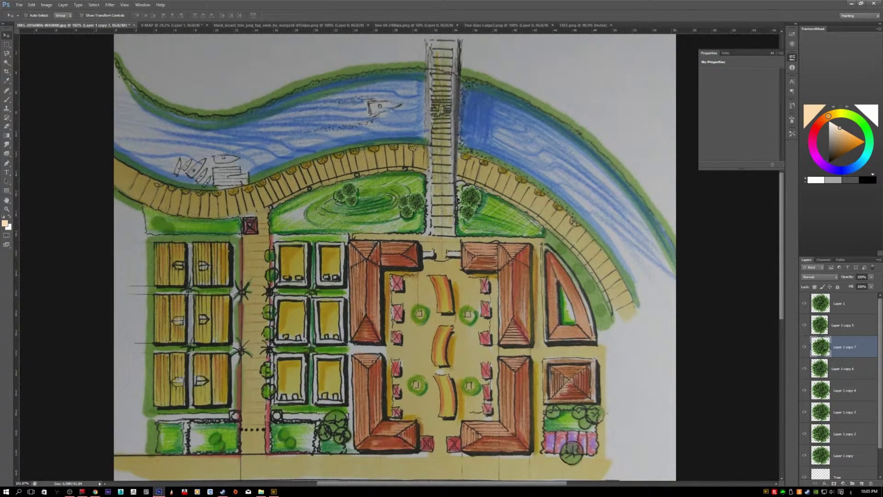
pyautogui.scroll(2, 437, 246)
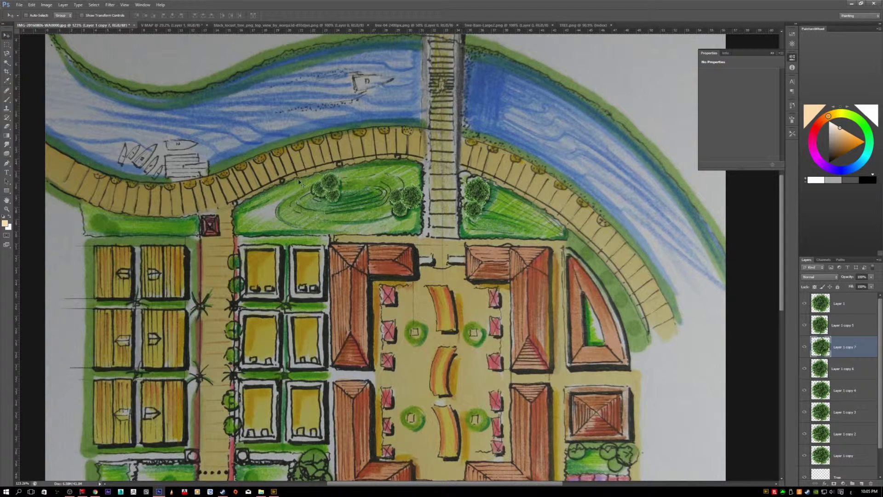
pyautogui.scroll(-2, 306, 201)
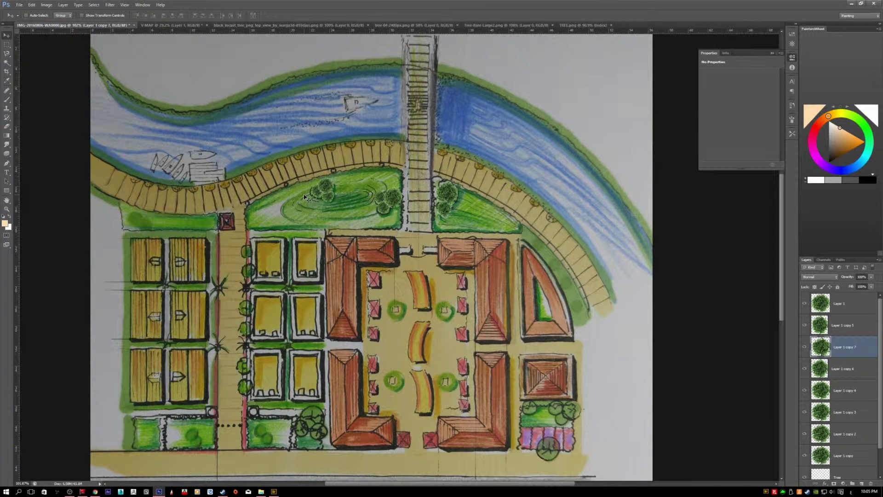
pyautogui.click(844, 308)
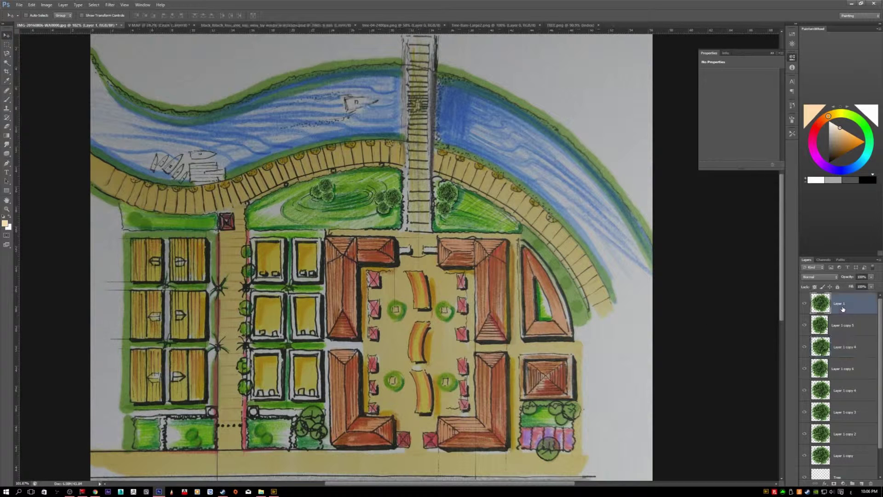
pyautogui.keyDown('shift'); pyautogui.click(853, 462); pyautogui.keyUp('shift')
pyautogui.rightClick(853, 462)
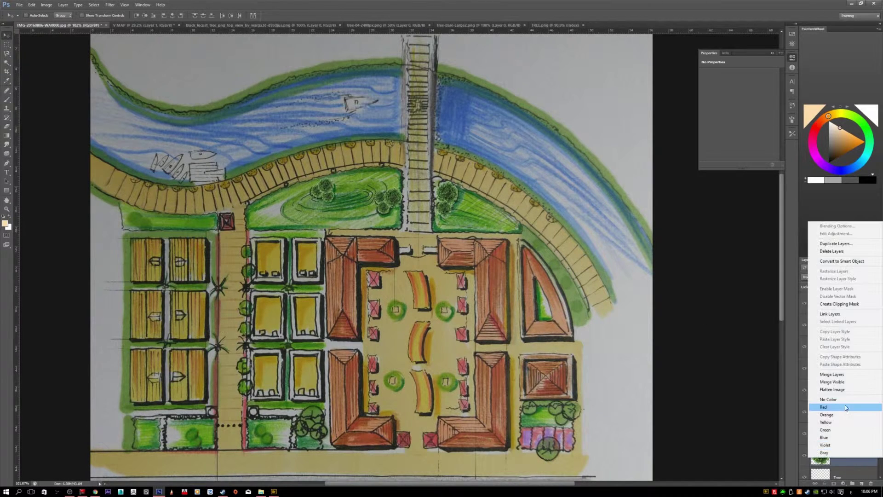
pyautogui.click(831, 374)
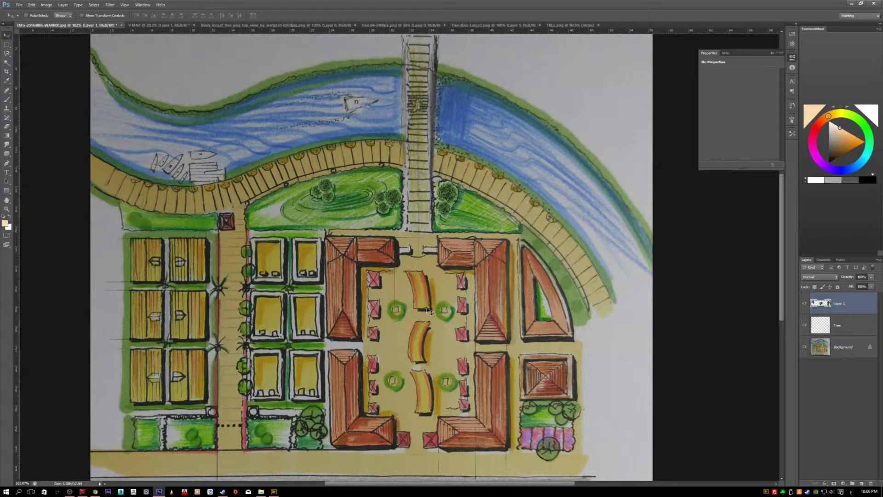
pyautogui.keyDown('alt'); pyautogui.moveTo(412, 292); pyautogui.dragTo(487, 136); pyautogui.keyUp('alt')
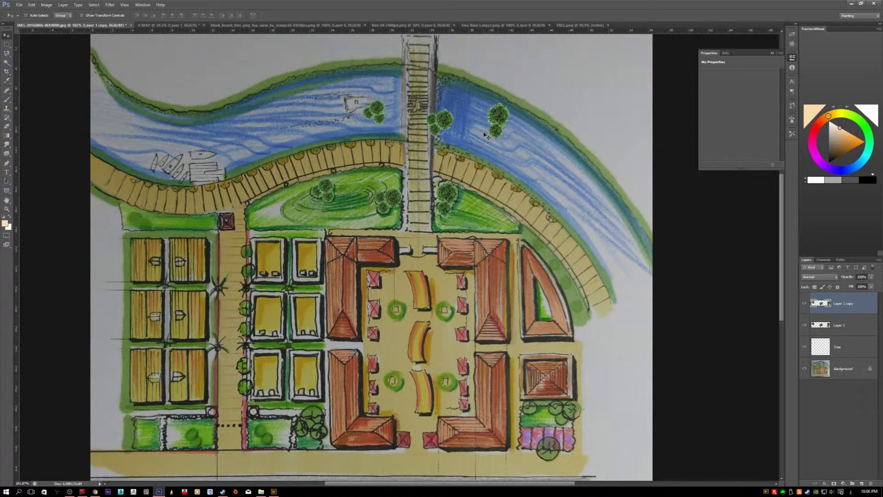
# Undo the duplicated tree copies in the river and the plaza
pyautogui.press('Delete')
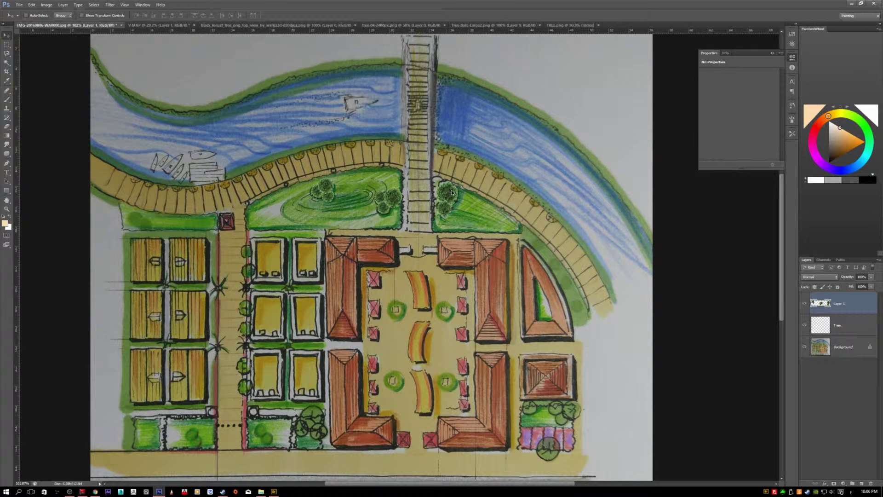
pyautogui.moveTo(452, 192); pyautogui.dragTo(416, 277)
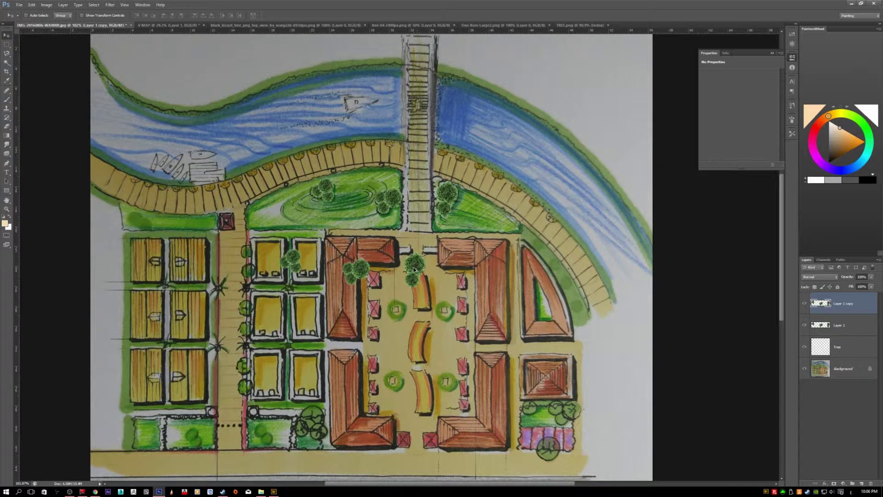
pyautogui.press('Delete')
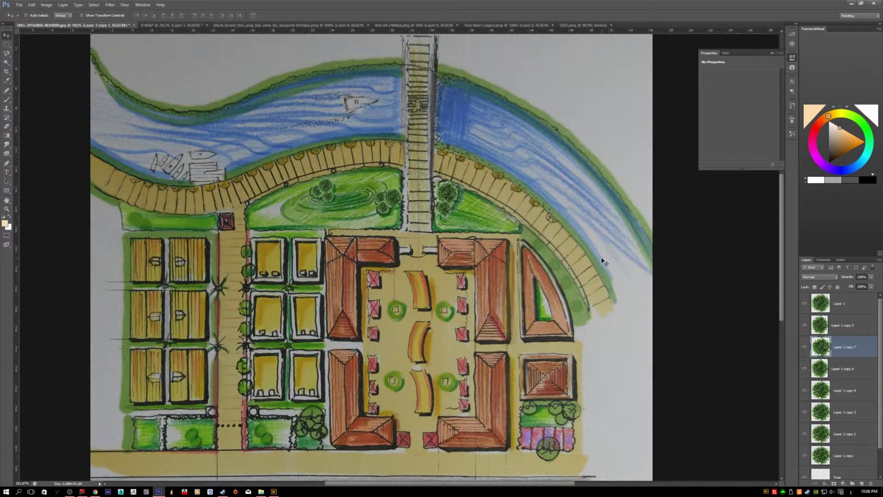
# Delete the run of extra tree copy layers below Layer 1 in the Layers panel
pyautogui.click(854, 306)
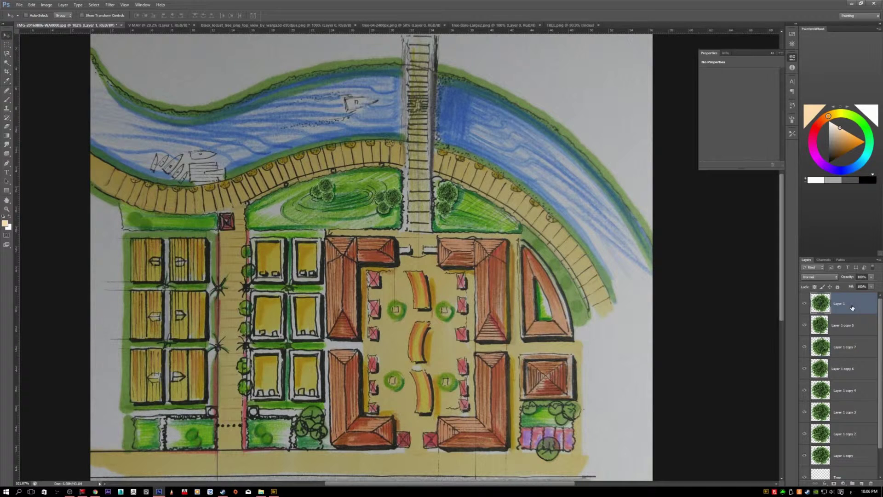
pyautogui.scroll(-2, 857, 359)
pyautogui.keyDown('shift'); pyautogui.click(854, 405); pyautogui.keyUp('shift')
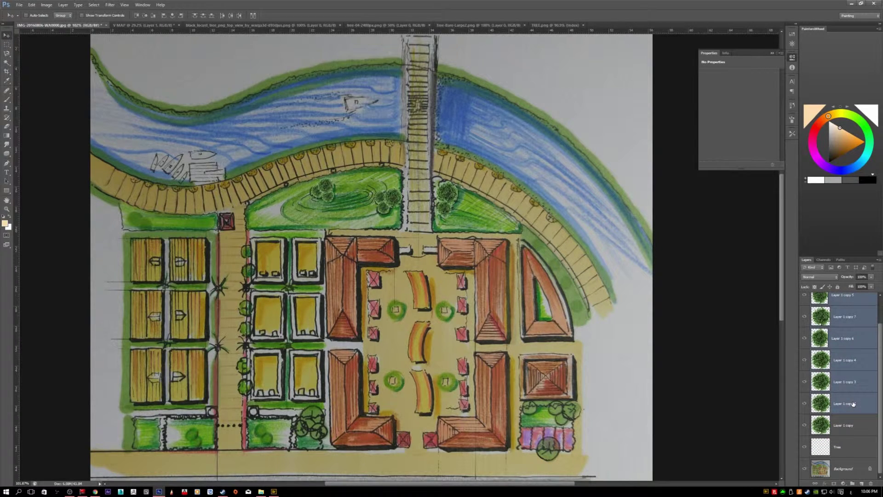
pyautogui.press('Delete')
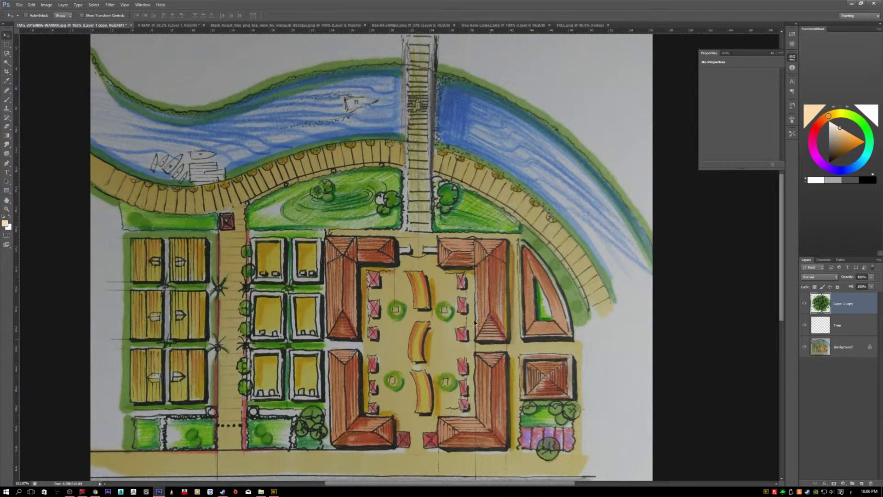
pyautogui.scroll(2, 447, 314)
pyautogui.scroll(2, 302, 158)
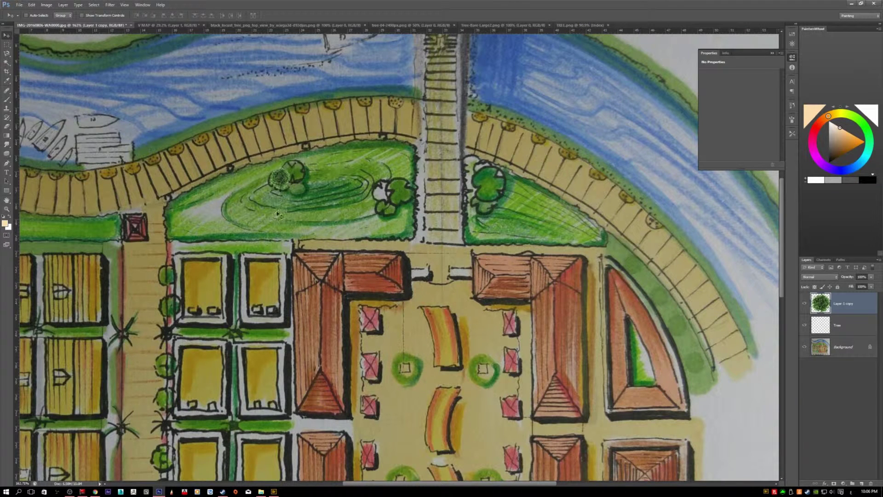
# Draw a rectangular marquee around one tree on the upper lawn
pyautogui.press('m')
pyautogui.moveTo(243, 150); pyautogui.dragTo(317, 217)
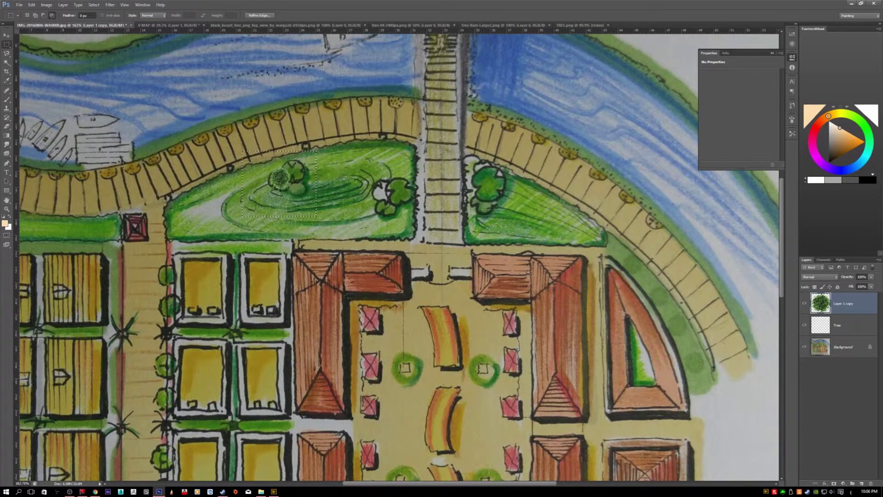
pyautogui.click(805, 305)
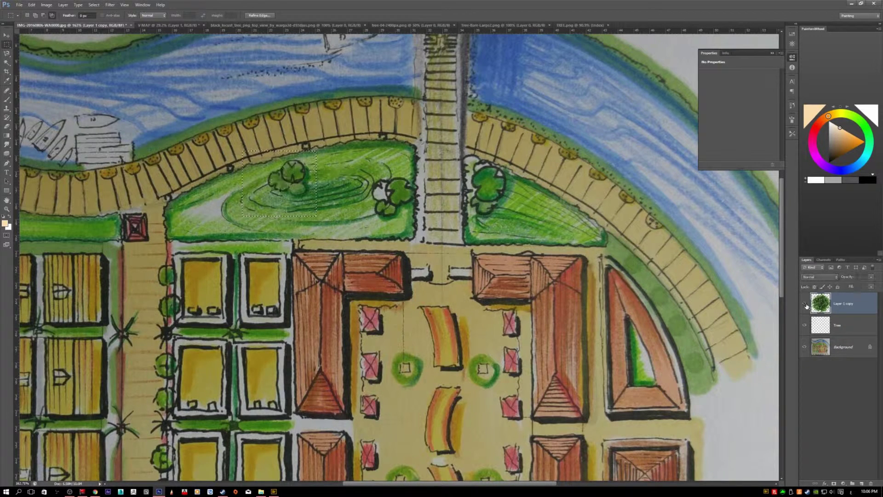
pyautogui.click(806, 304)
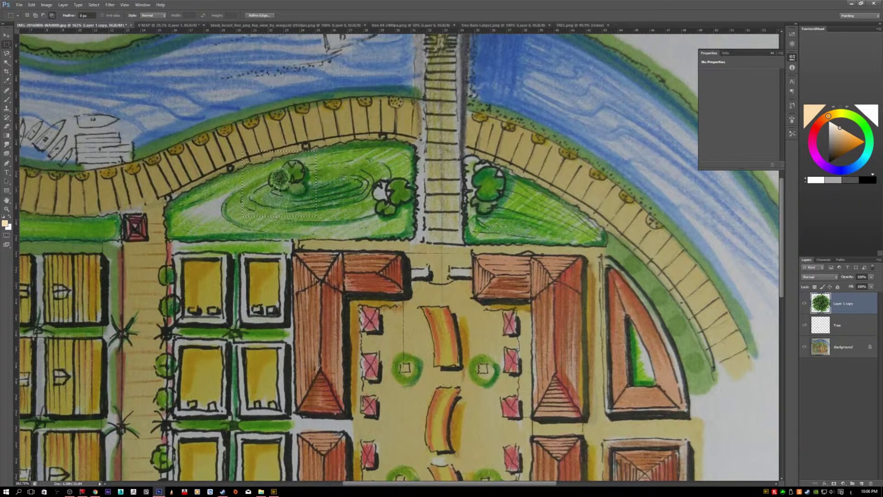
# Shift the selected tree to the lawn's left side and hide the sketch background
pyautogui.press('v')
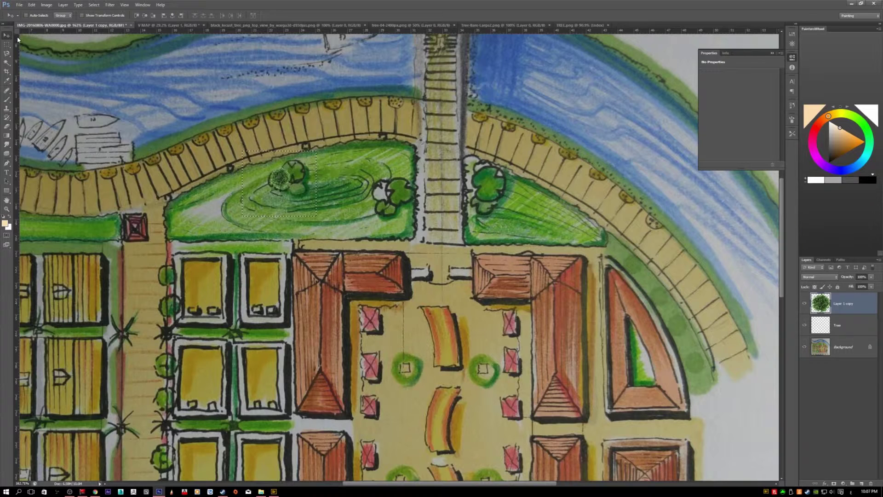
pyautogui.moveTo(268, 190)
pyautogui.mouseDown()
pyautogui.moveTo(294, 161)
pyautogui.moveTo(280, 184)
pyautogui.mouseUp()
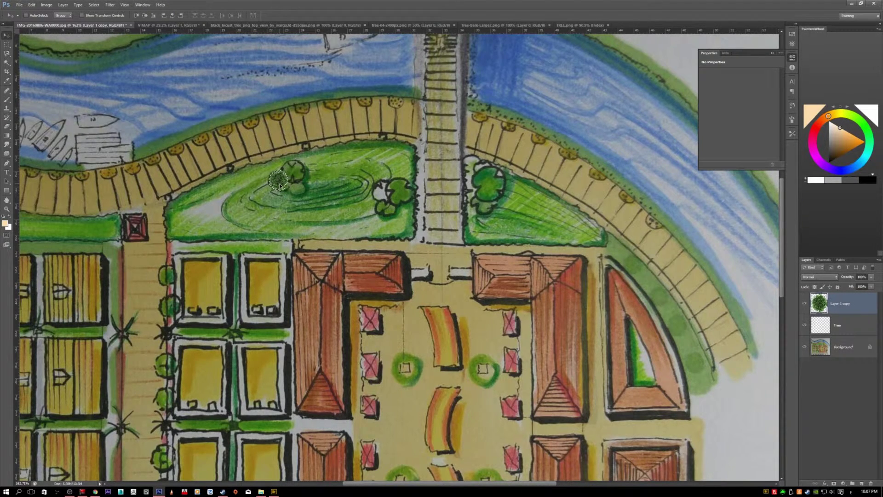
pyautogui.scroll(3, 280, 185)
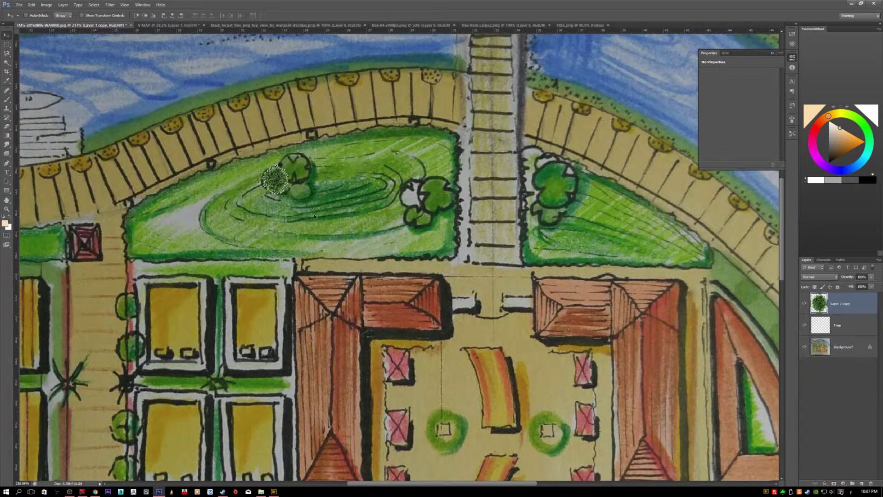
pyautogui.click(804, 347)
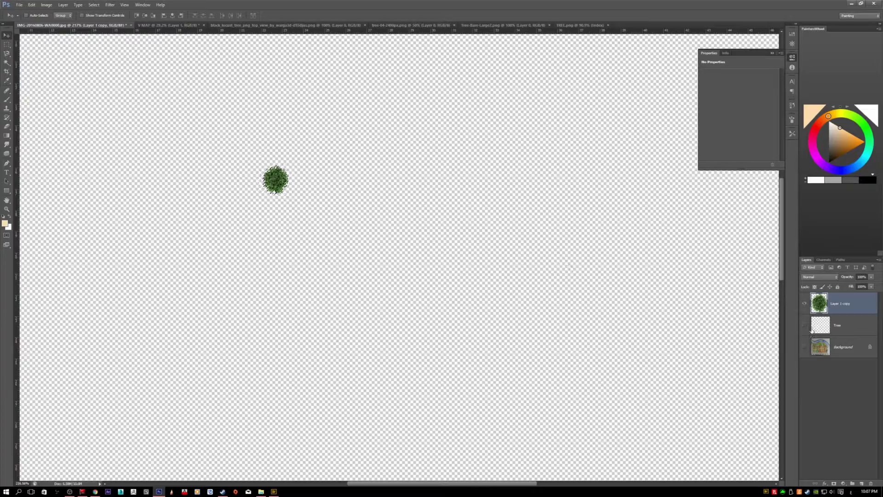
pyautogui.click(804, 346)
pyautogui.scroll(-1, 359, 214)
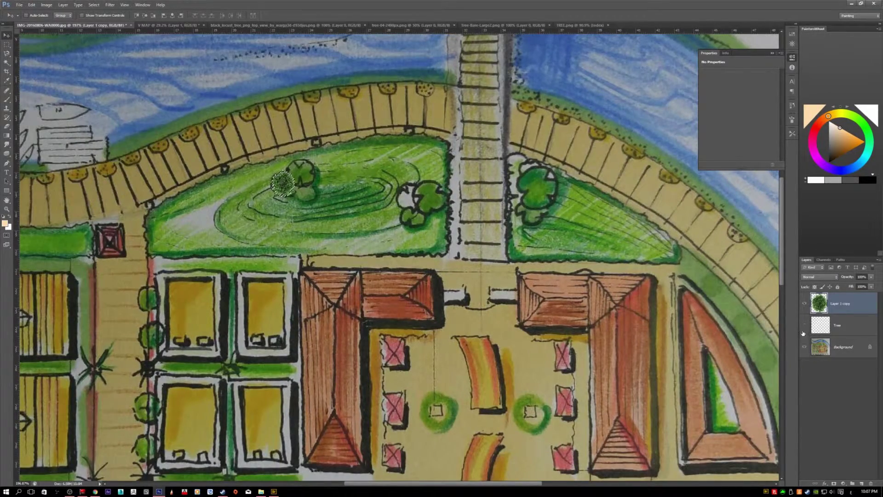
pyautogui.click(805, 346)
pyautogui.click(805, 346)
pyautogui.keyDown('alt'); pyautogui.click(805, 304); pyautogui.keyUp('alt')
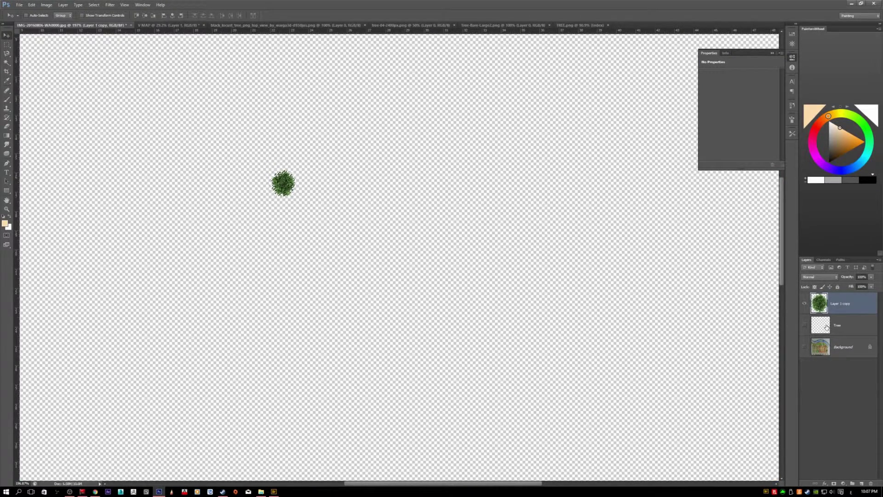
pyautogui.keyDown('alt'); pyautogui.click(804, 305); pyautogui.keyUp('alt')
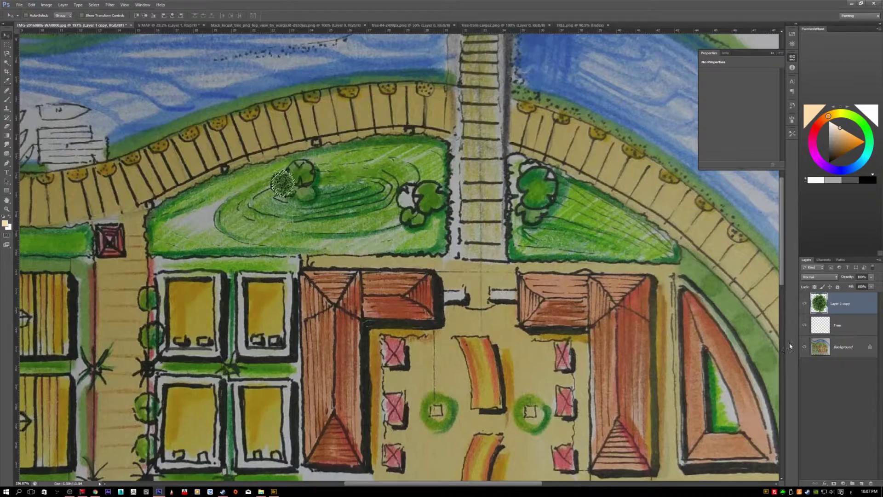
pyautogui.keyDown('alt'); pyautogui.click(805, 304); pyautogui.keyUp('alt')
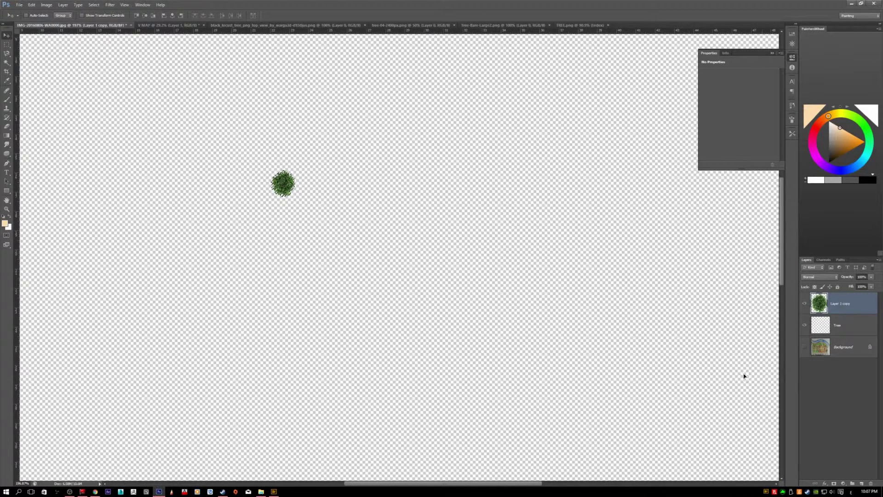
pyautogui.click(805, 325)
pyautogui.keyDown('alt'); pyautogui.click(805, 303); pyautogui.keyUp('alt')
pyautogui.click(805, 325)
pyautogui.click(805, 325)
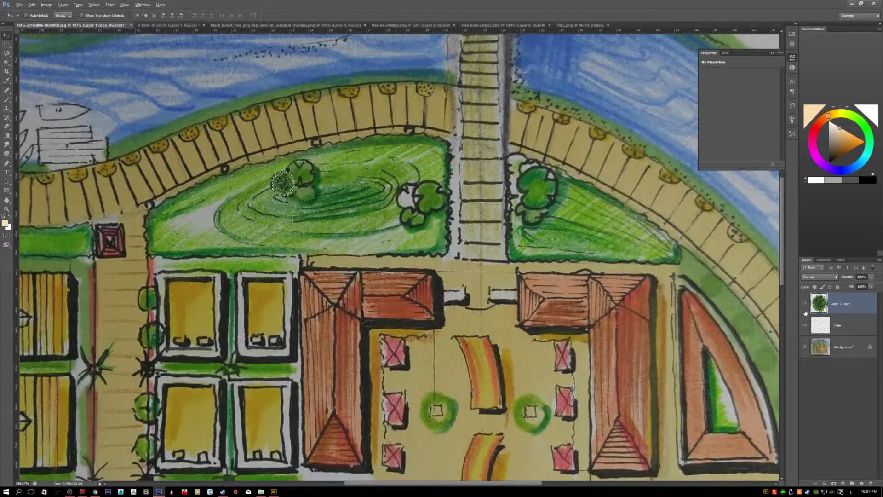
pyautogui.keyDown('alt'); pyautogui.click(805, 304); pyautogui.keyUp('alt')
pyautogui.keyDown('alt'); pyautogui.click(805, 303); pyautogui.keyUp('alt')
pyautogui.keyDown('alt'); pyautogui.click(805, 304); pyautogui.keyUp('alt')
pyautogui.keyDown('alt'); pyautogui.click(804, 304); pyautogui.keyUp('alt')
# Alt-drag tree copies across both lawns beside the bridge, then zoom out to the full plan
pyautogui.moveTo(281, 188); pyautogui.dragTo(307, 163)
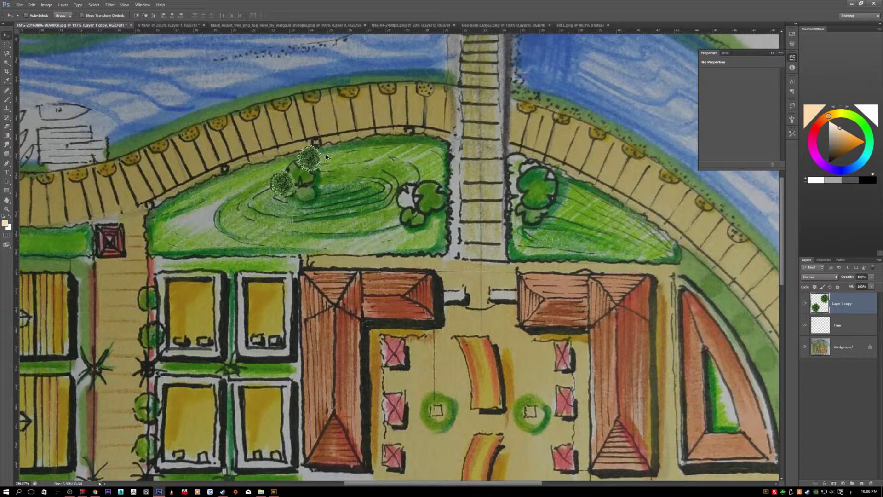
pyautogui.moveTo(307, 158); pyautogui.dragTo(407, 214)
pyautogui.moveTo(407, 214); pyautogui.dragTo(523, 172)
pyautogui.moveTo(523, 172); pyautogui.dragTo(517, 248)
pyautogui.moveTo(517, 248); pyautogui.dragTo(161, 222)
pyautogui.scroll(-3, 225, 212)
pyautogui.scroll(-2, 228, 211)
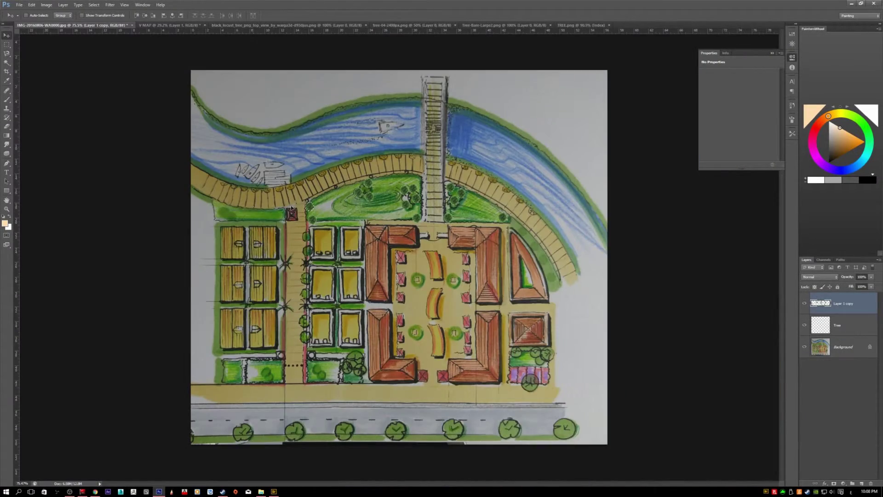
# Drag a tree copy down to the roadside strip beside the left housing blocks
pyautogui.scroll(3, 291, 208)
pyautogui.moveTo(306, 196); pyautogui.dragTo(299, 421)
pyautogui.scroll(-2, 502, 302)
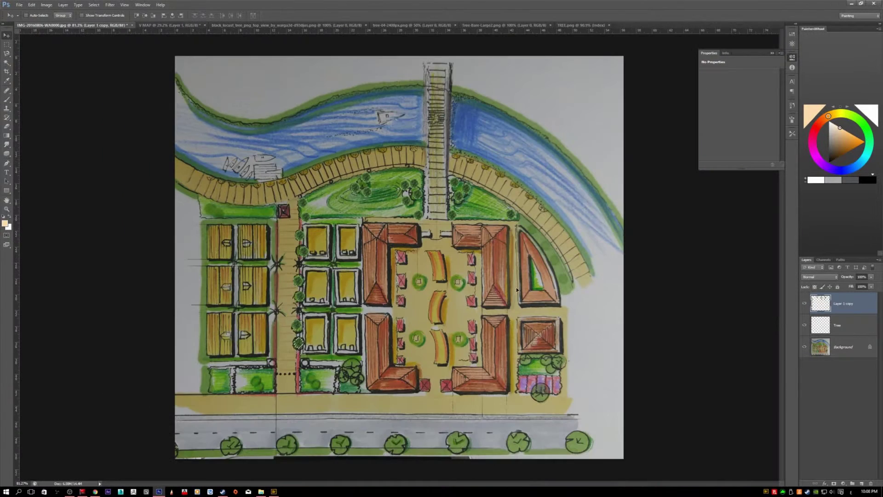